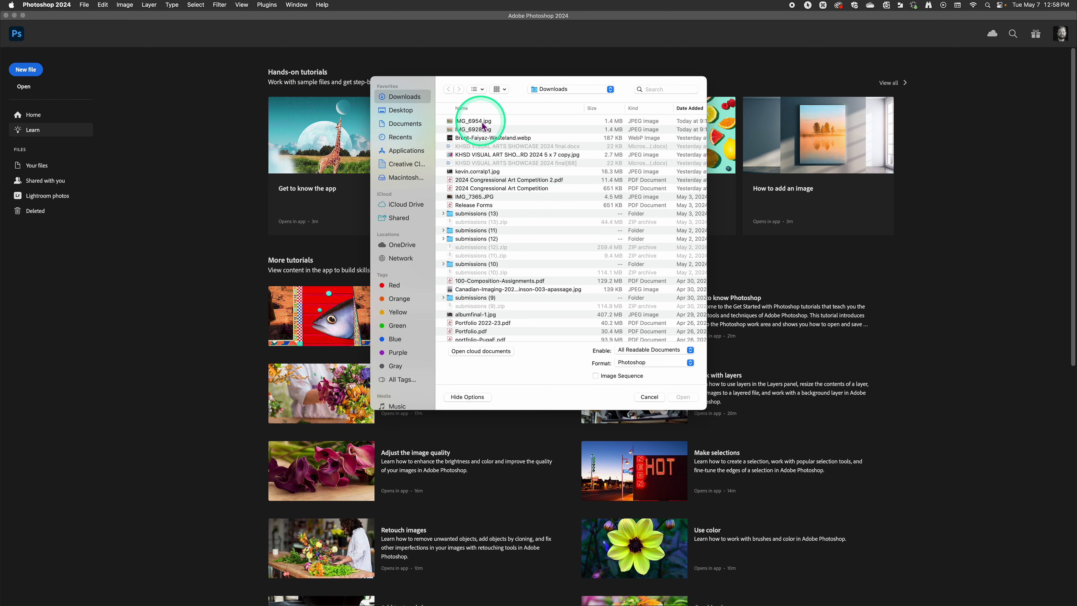
Open IMG_6954.jpg and IMG_6928.jpg together from the Downloads folder
left_click(475, 121)
left_click(479, 129, "shift")
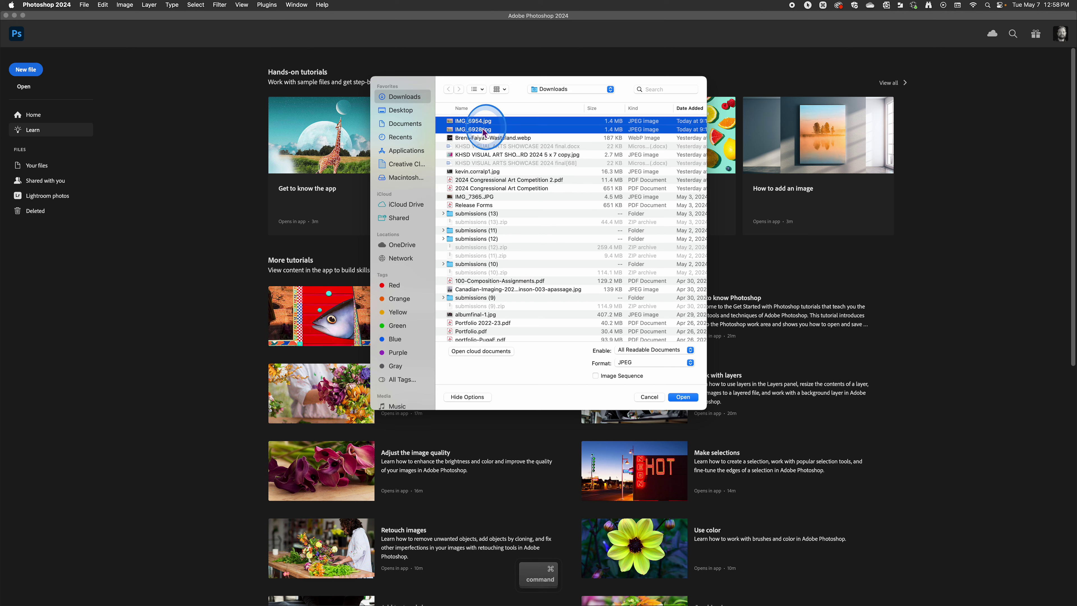
left_click(683, 397)
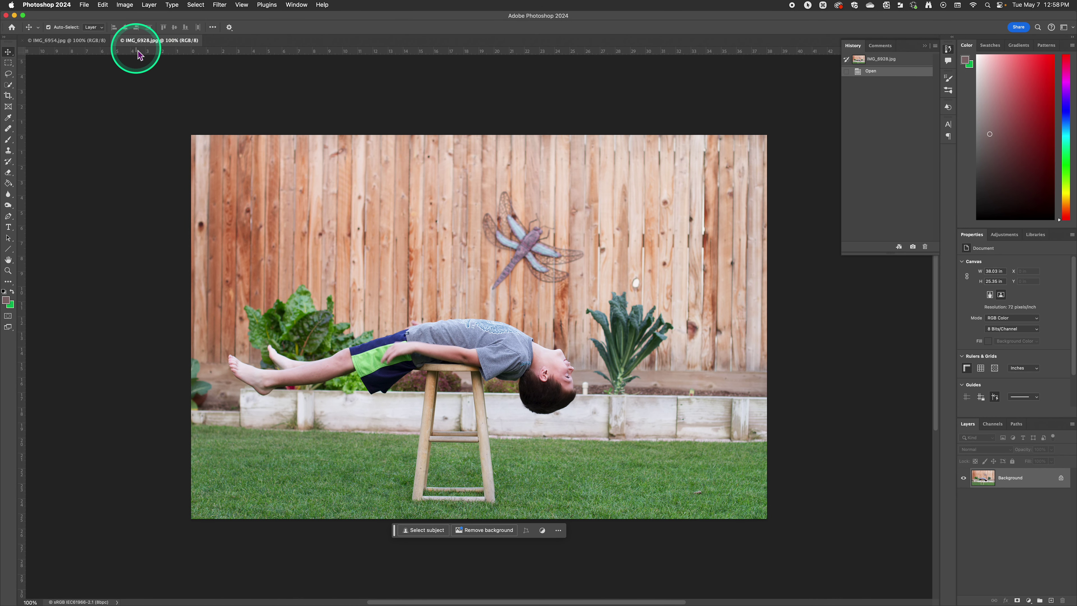
Shift-drag the boy-on-stool photo into IMG_6954.jpg as a centred Layer 1 above the Background
left_click(76, 45)
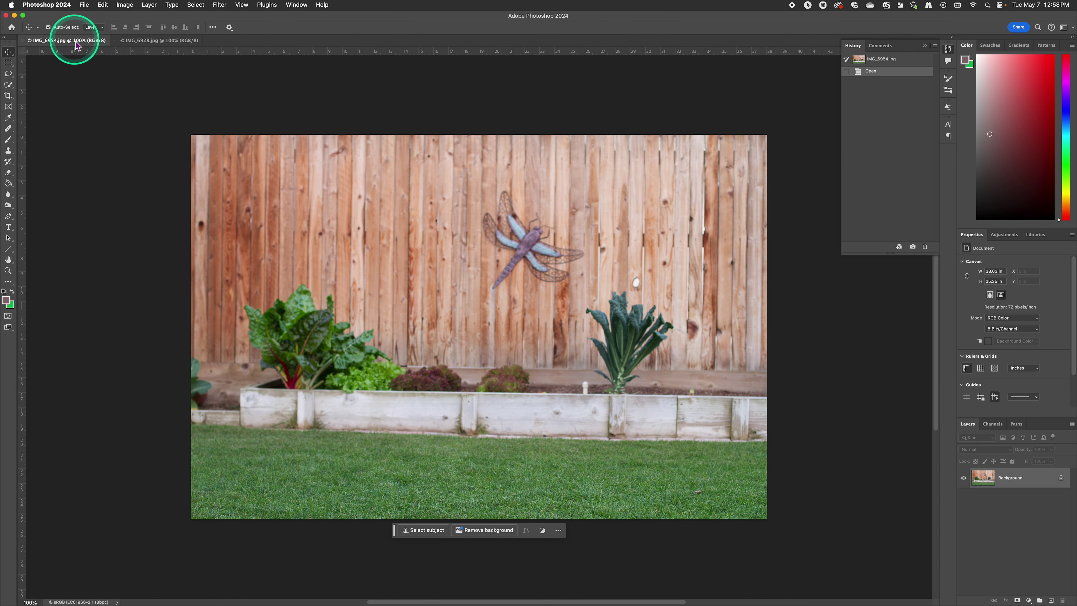
left_click(142, 40)
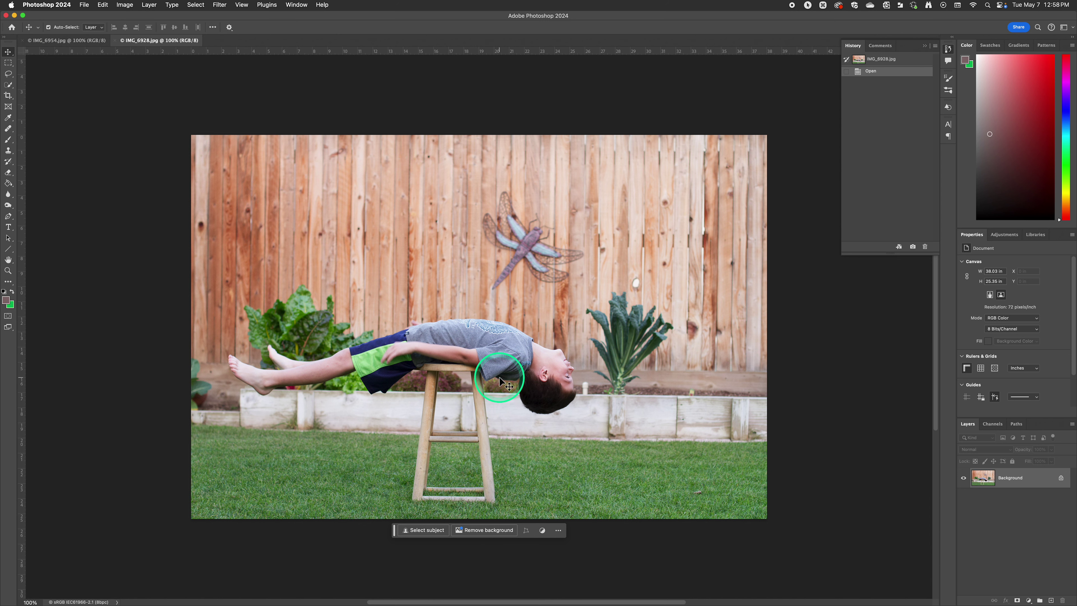
scroll(499, 378, "down", 1)
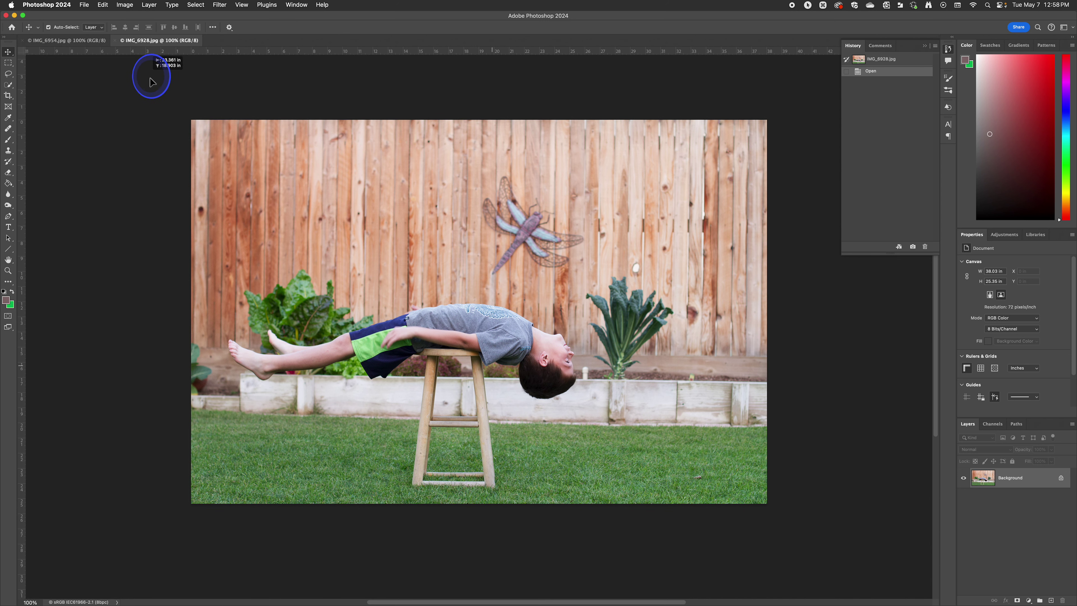
left_click(67, 40)
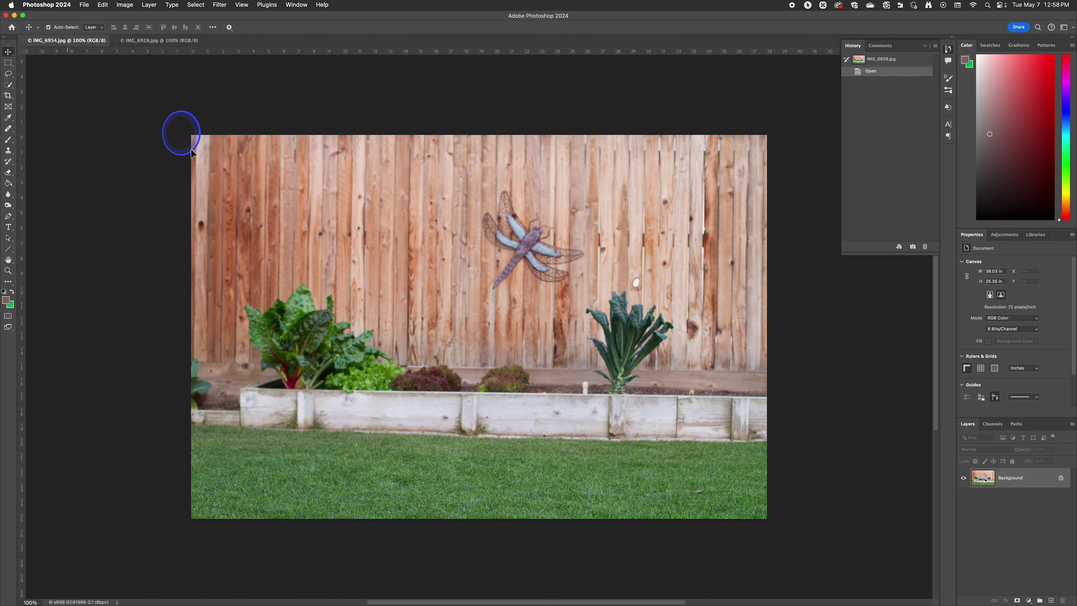
key("shift")
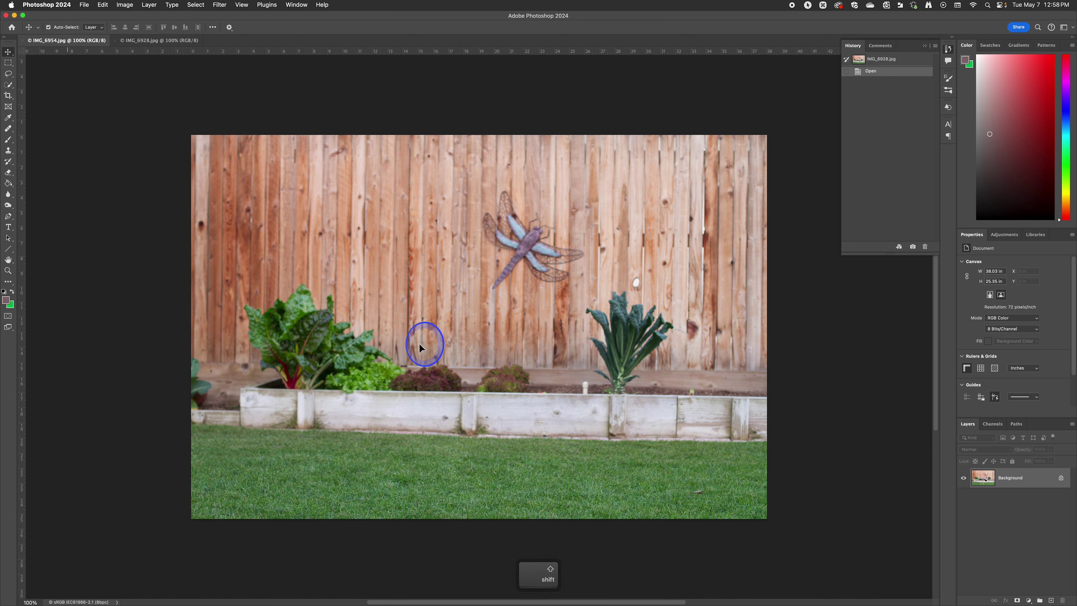
left_click_drag(418, 342, 419, 343)
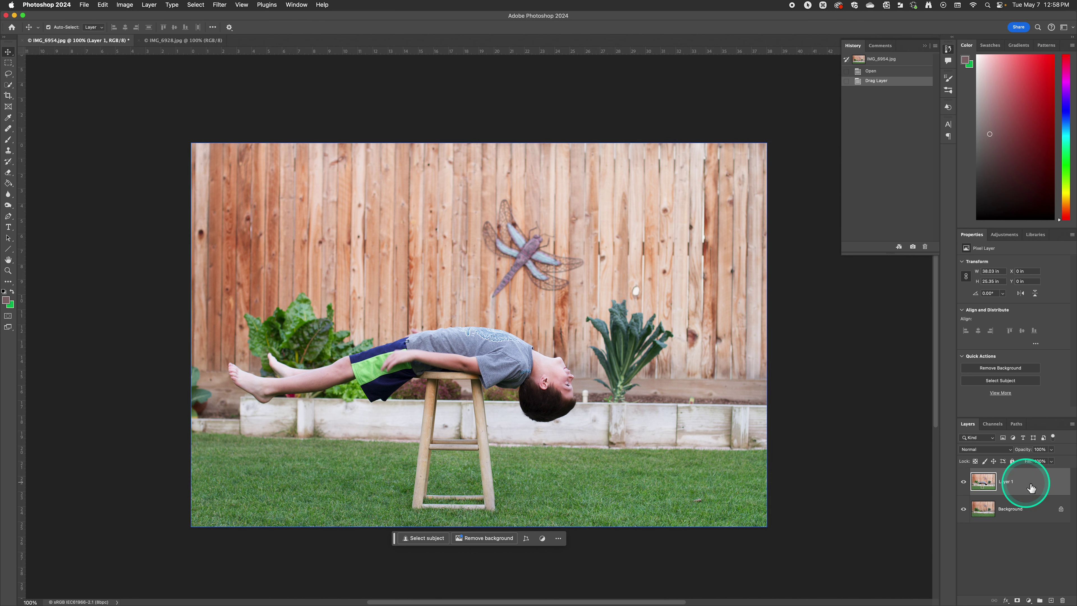
Mask Layer 1 and, at 200% zoom, paint out the stool's left leg with a 100 px hard brush
left_click(1017, 600)
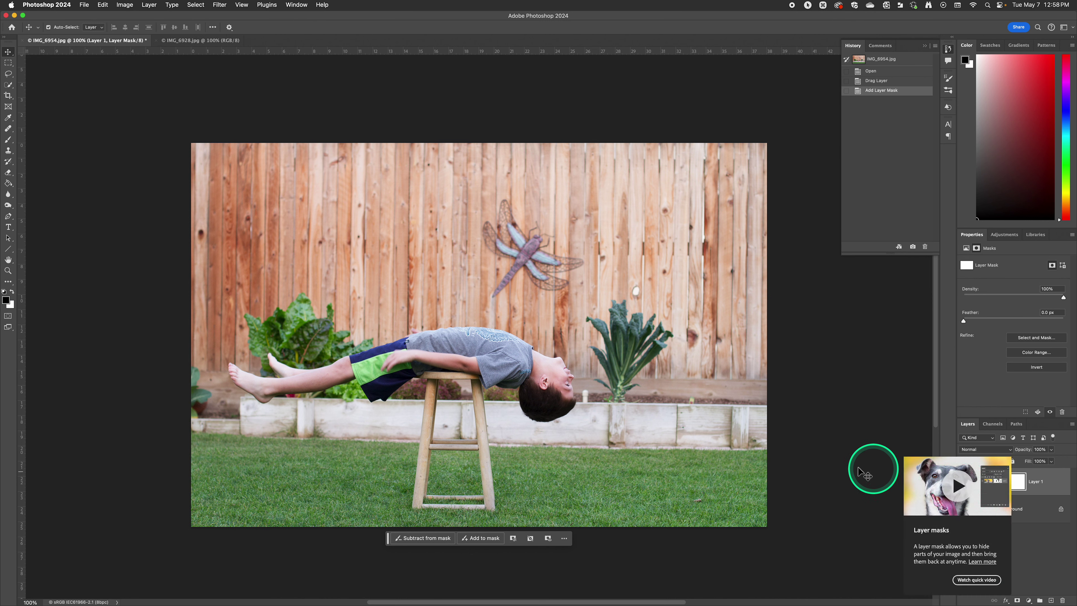
left_click(10, 140)
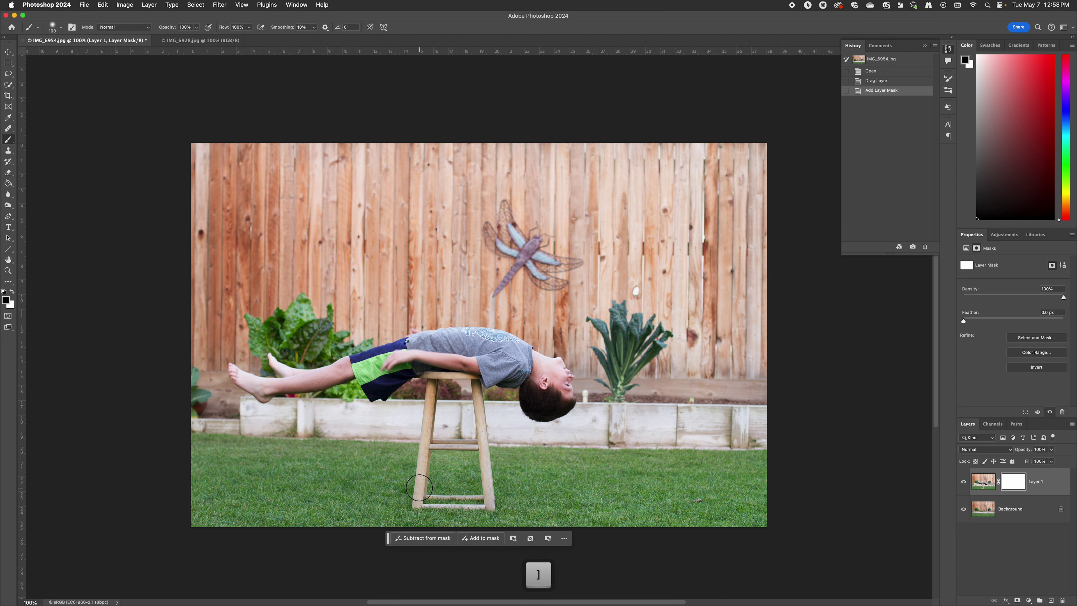
key("super+equal")
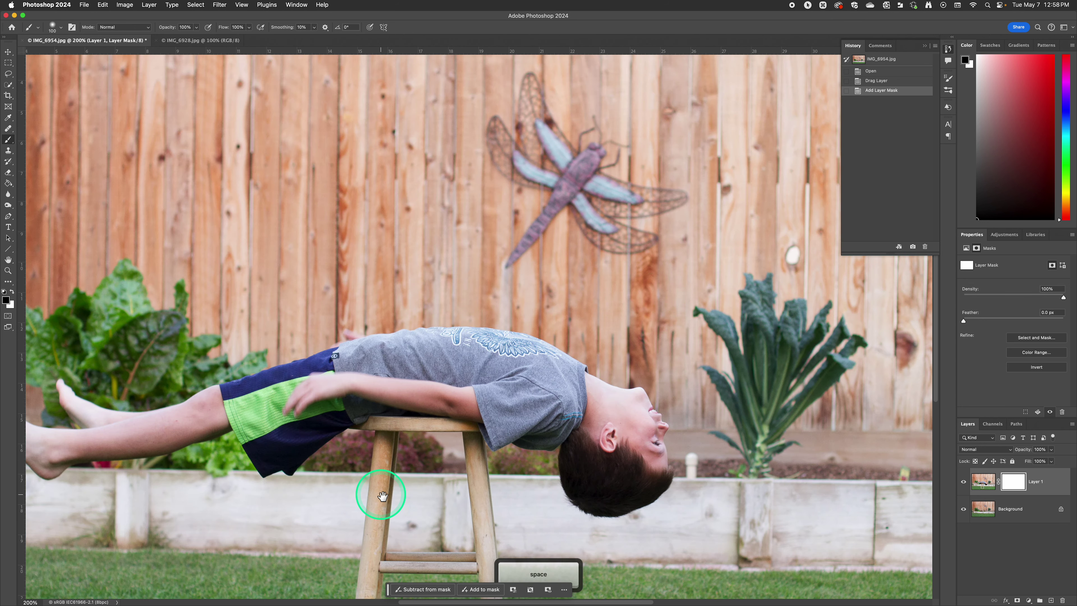
left_click_drag(379, 498, 408, 276)
mouse_move(379, 469)
left_mouse_down()
mouse_move(360, 445)
mouse_move(363, 427)
mouse_move(422, 422)
mouse_move(390, 416)
mouse_move(380, 379)
mouse_move(378, 418)
mouse_move(415, 473)
mouse_move(512, 468)
mouse_move(509, 446)
mouse_move(491, 461)
mouse_move(372, 460)
mouse_move(507, 448)
mouse_move(496, 422)
mouse_move(507, 397)
left_mouse_up()
right_click(502, 403)
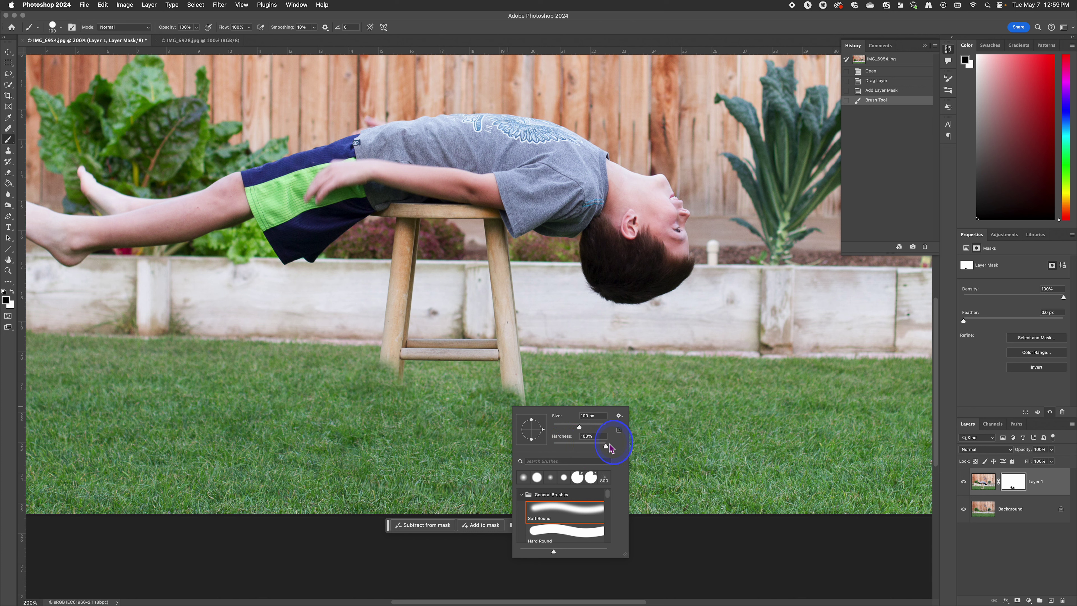
Paint black on the mask over both stool legs and their rungs at 100% hardness
mouse_move(512, 361)
left_mouse_down()
mouse_move(524, 373)
mouse_move(520, 348)
left_mouse_up()
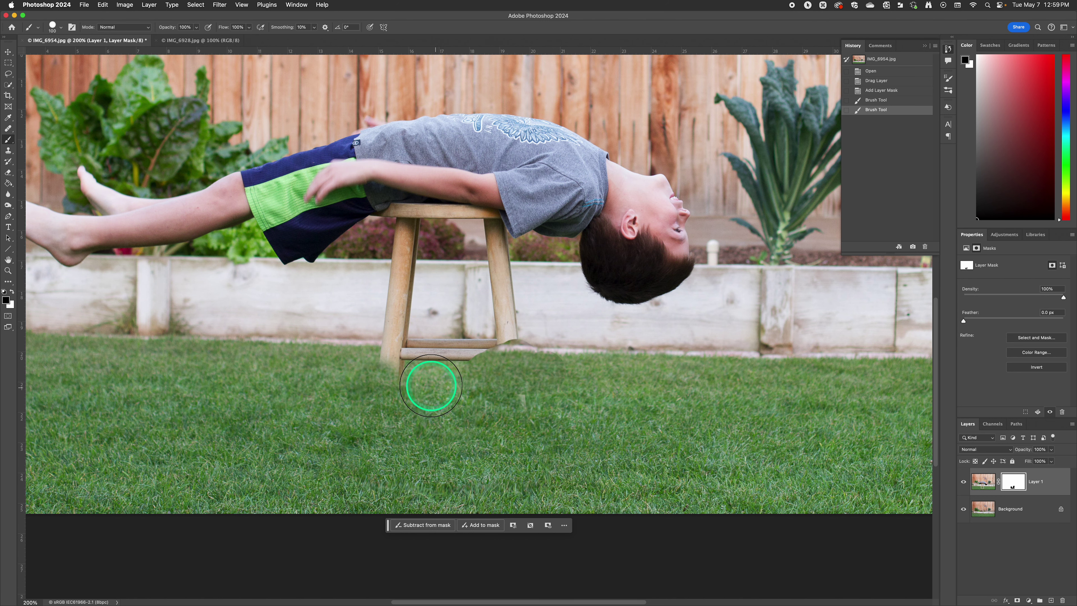
mouse_move(431, 386)
left_mouse_down()
mouse_move(370, 349)
mouse_move(345, 380)
left_mouse_up()
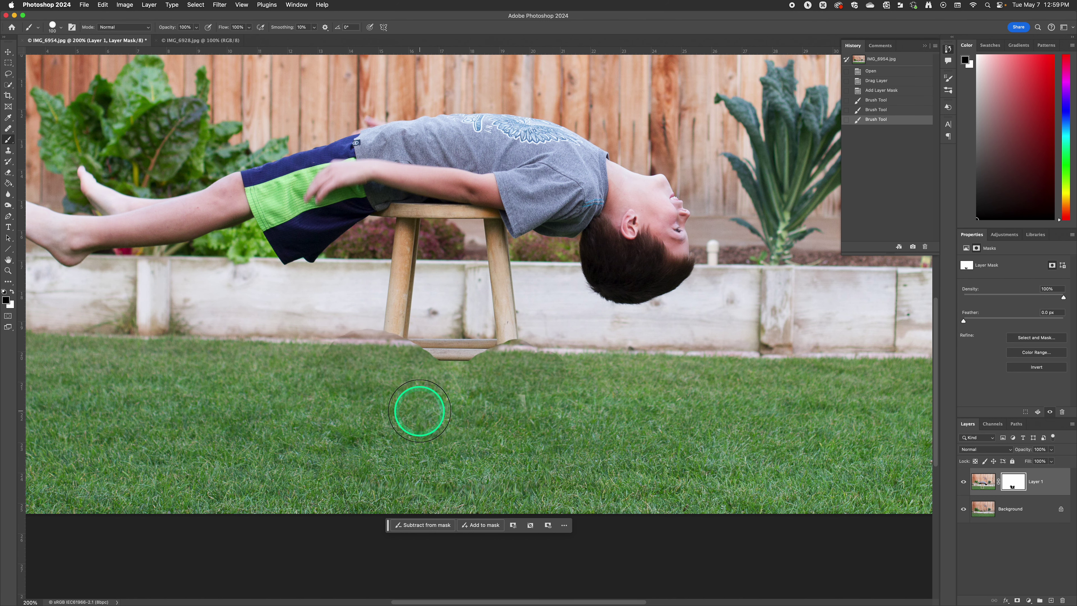
scroll(419, 410, "right", 1)
right_click(441, 393)
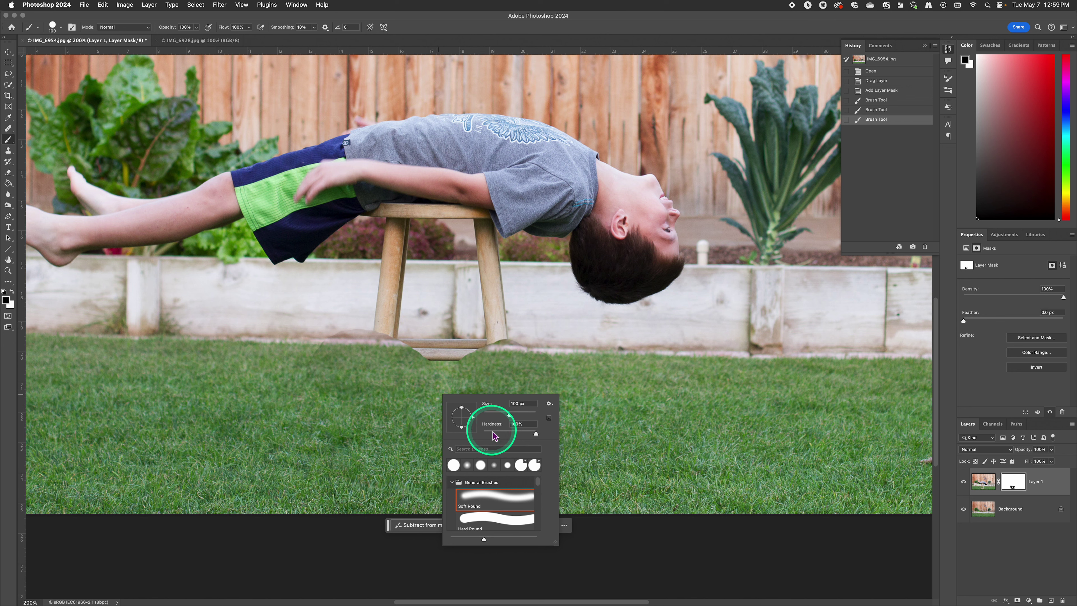
left_click(377, 336)
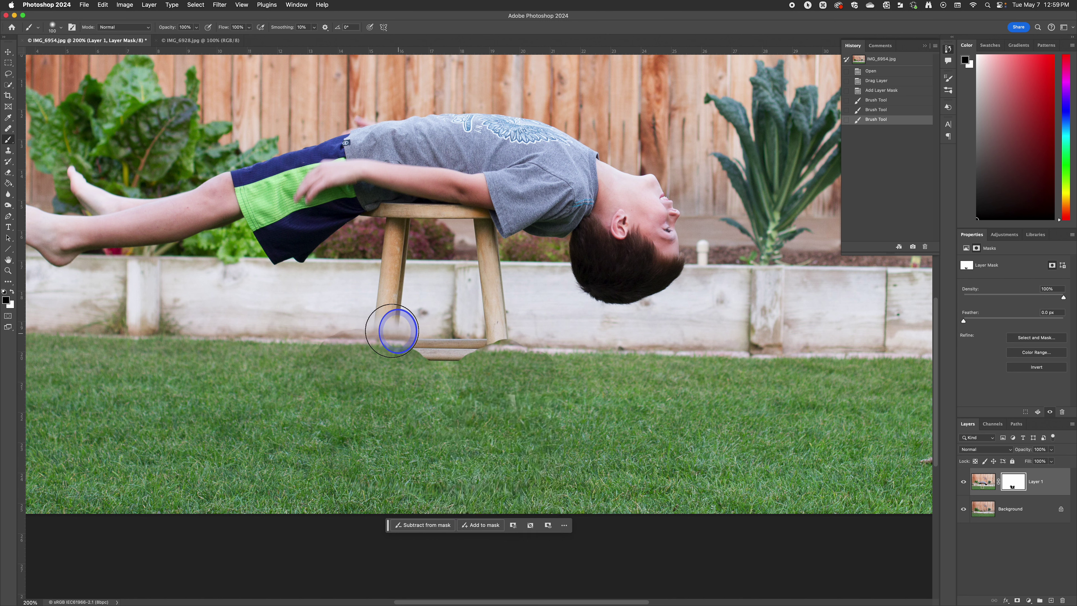
mouse_move(392, 330)
left_mouse_down()
mouse_move(392, 344)
mouse_move(481, 356)
mouse_move(498, 341)
mouse_move(371, 335)
mouse_move(378, 281)
mouse_move(491, 319)
mouse_move(485, 336)
mouse_move(502, 305)
mouse_move(485, 279)
mouse_move(366, 274)
mouse_move(497, 272)
mouse_move(483, 286)
left_mouse_up()
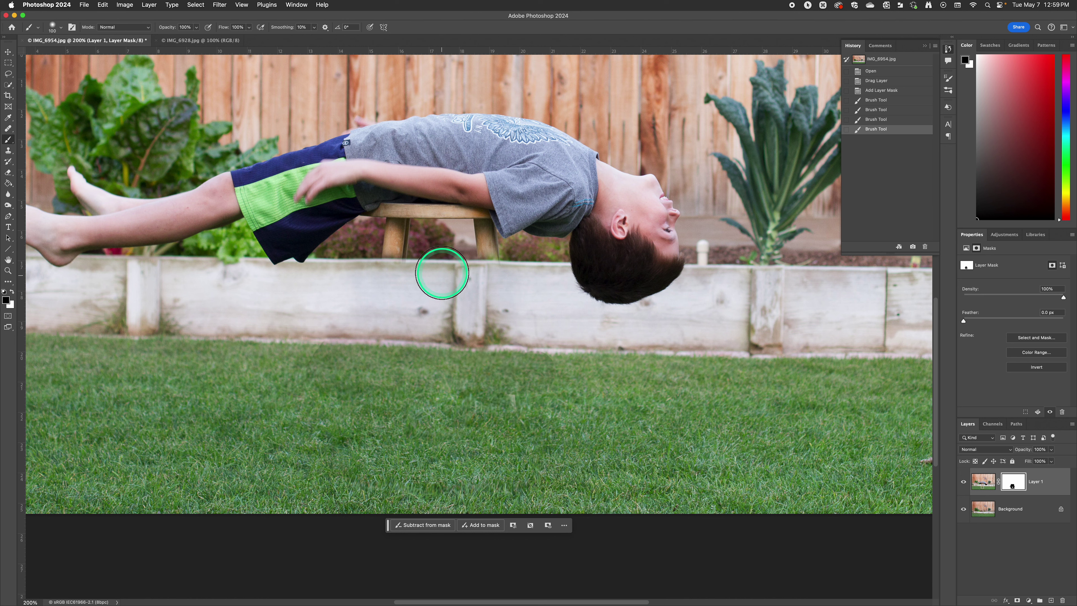
left_click(8, 73)
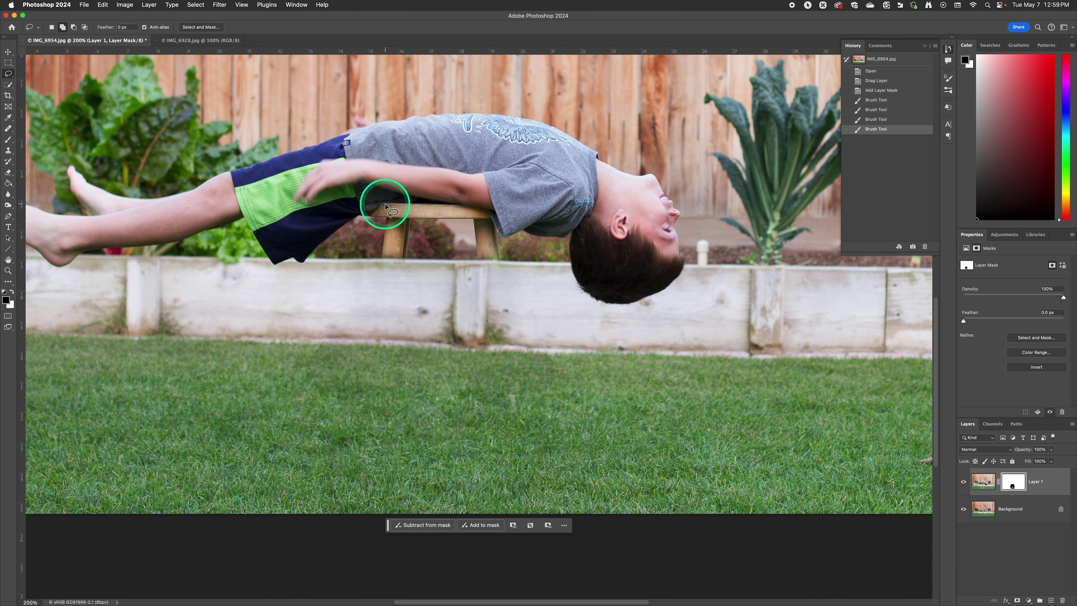
scroll(385, 206, "right", 2)
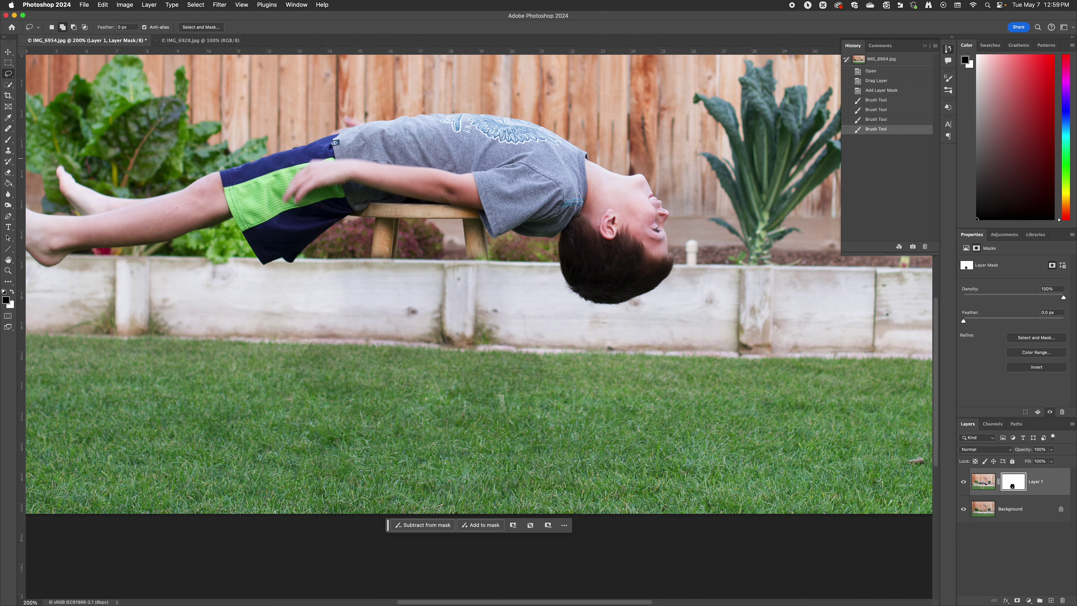
left_click(8, 140)
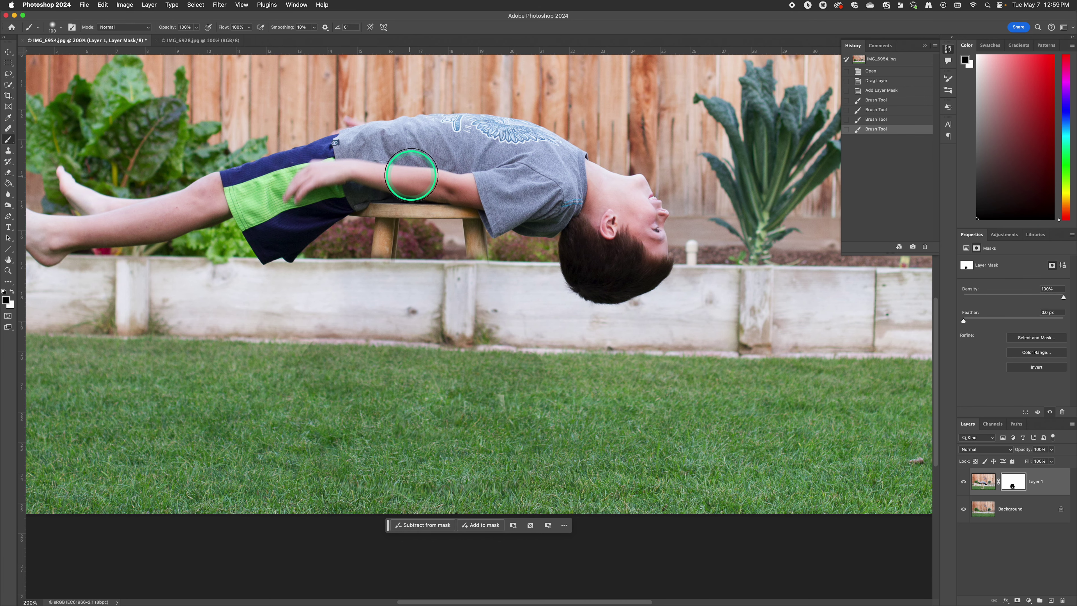
left_click_drag(413, 219, 428, 182)
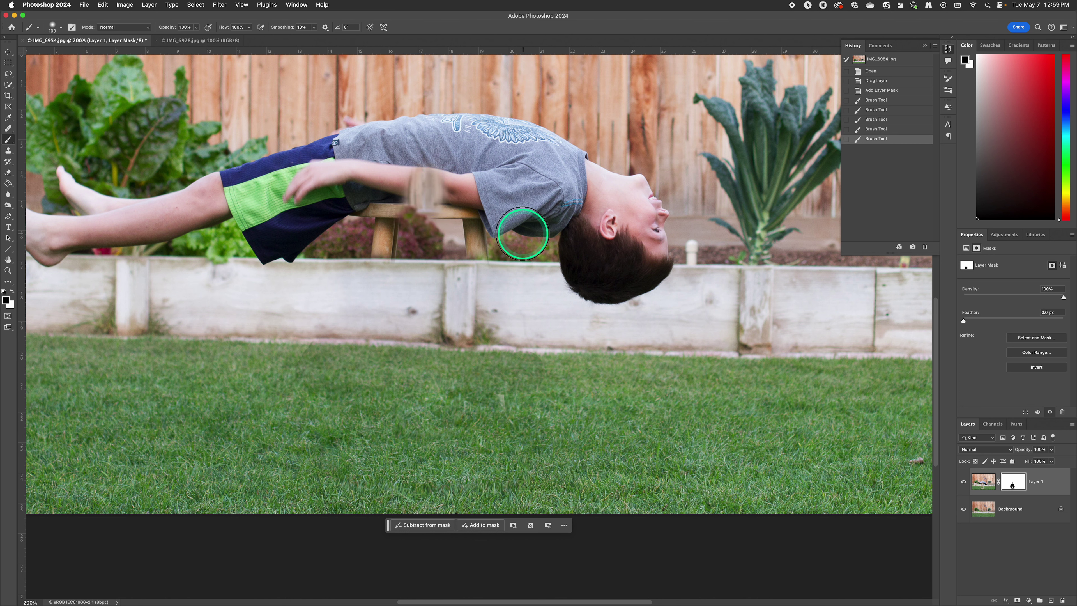
key("super")
key("super+z")
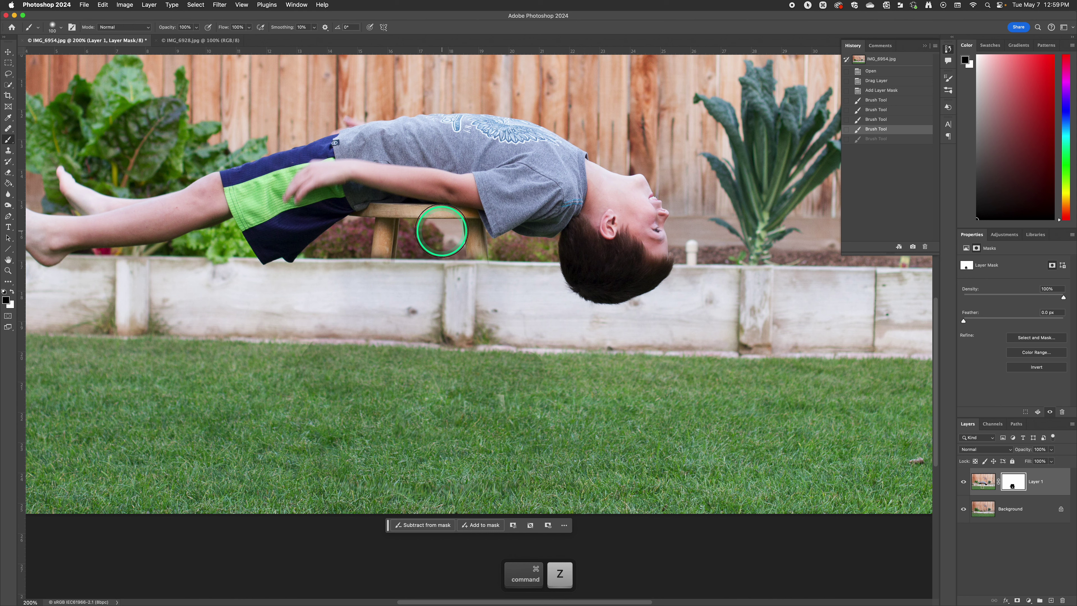
left_click(8, 74)
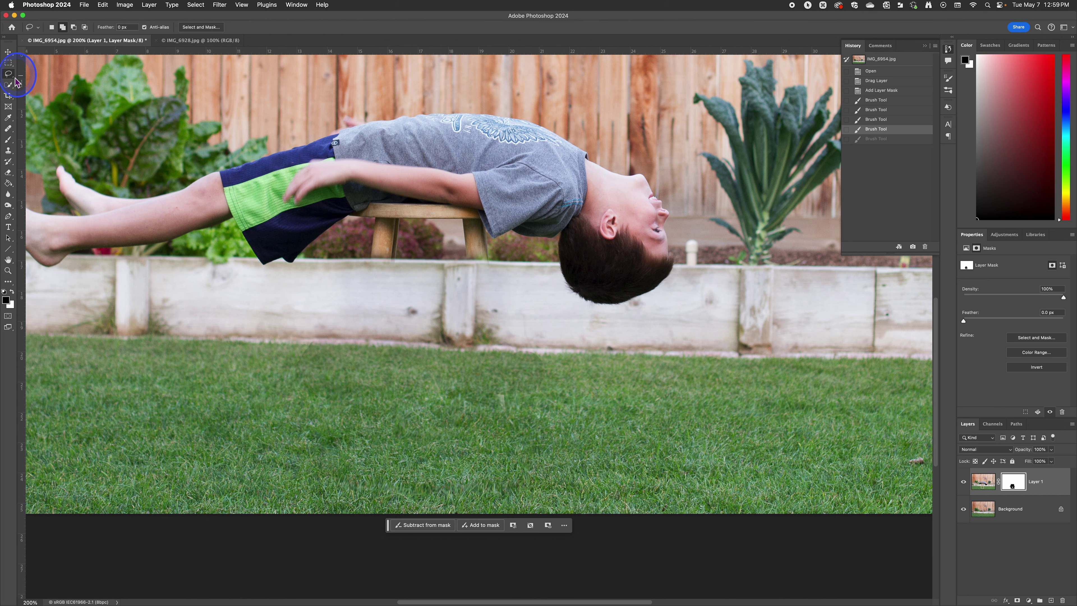
Zoom in and lasso around the stool seat and leg stubs under the shirt
key("super+equal")
key("super+equal")
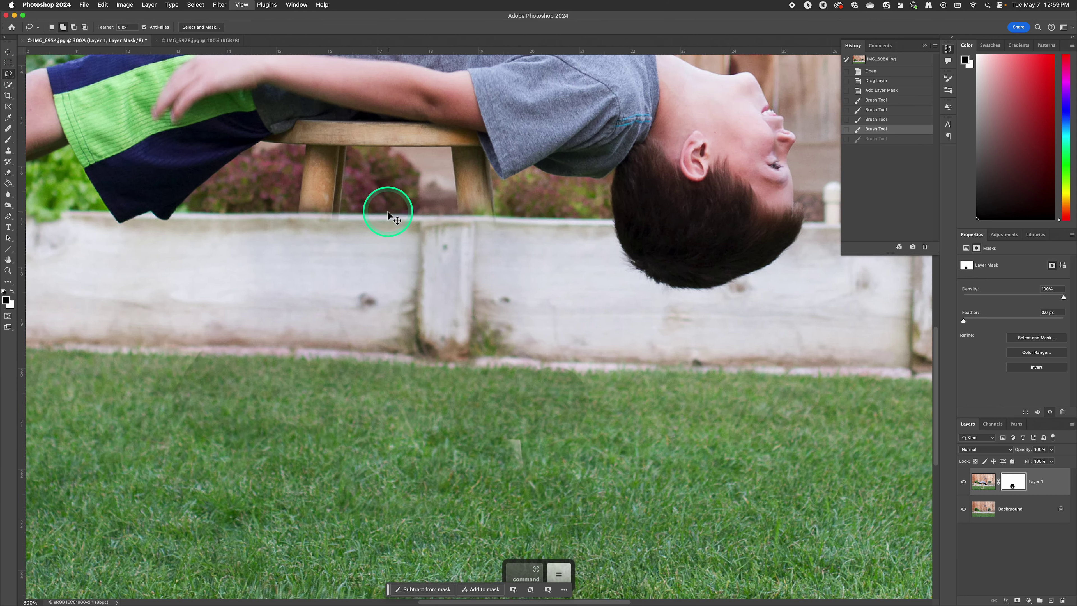
key("space")
left_click_drag(344, 159, 383, 249)
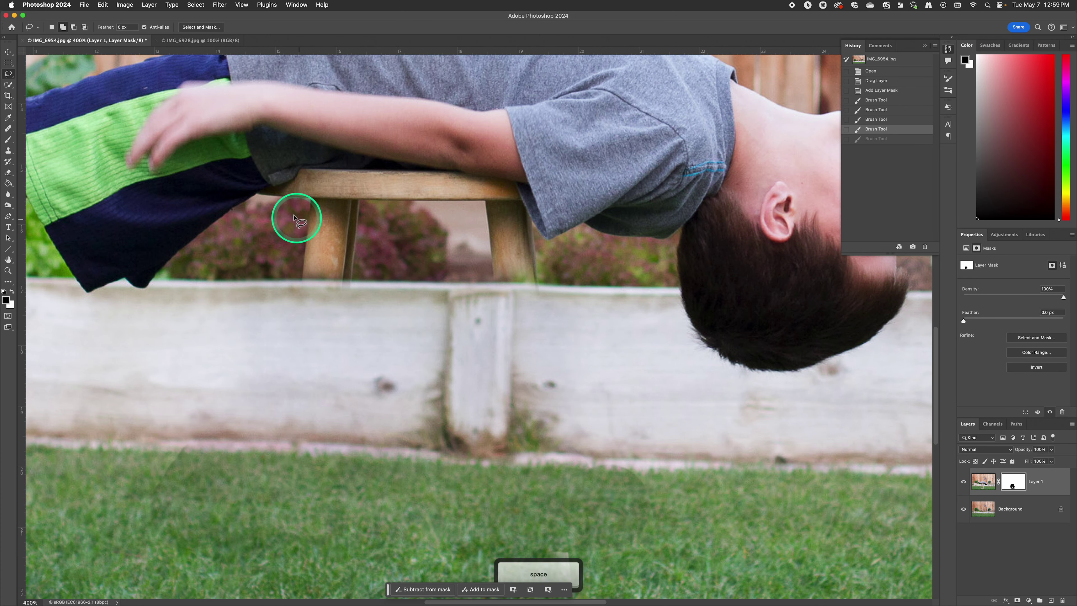
mouse_move(258, 196)
left_mouse_down()
mouse_move(308, 168)
mouse_move(415, 170)
left_mouse_up()
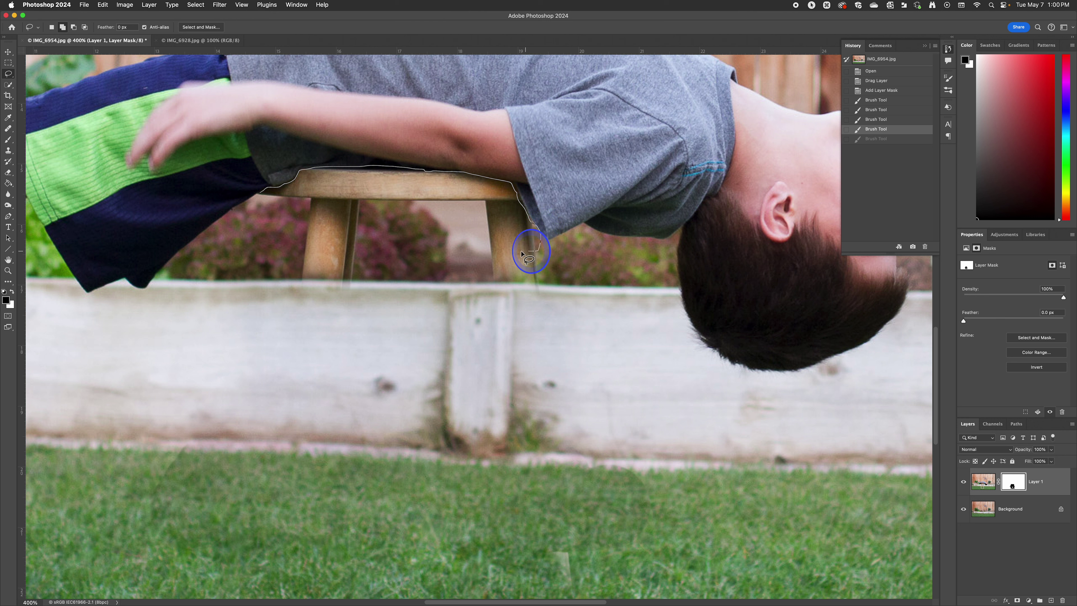
left_click_drag(521, 253, 323, 233)
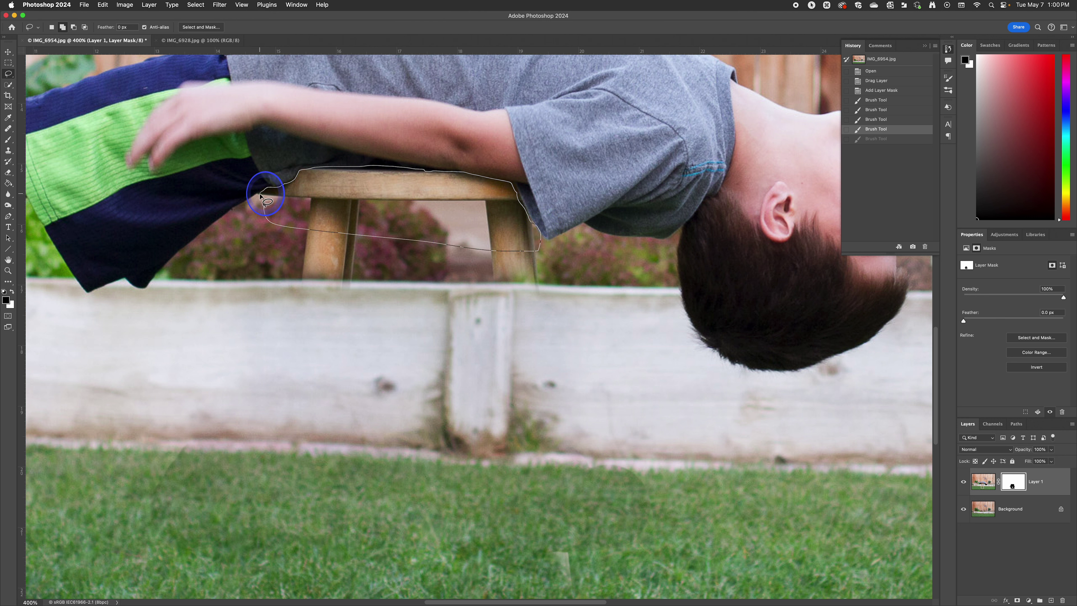
left_click_drag(261, 196, 260, 192)
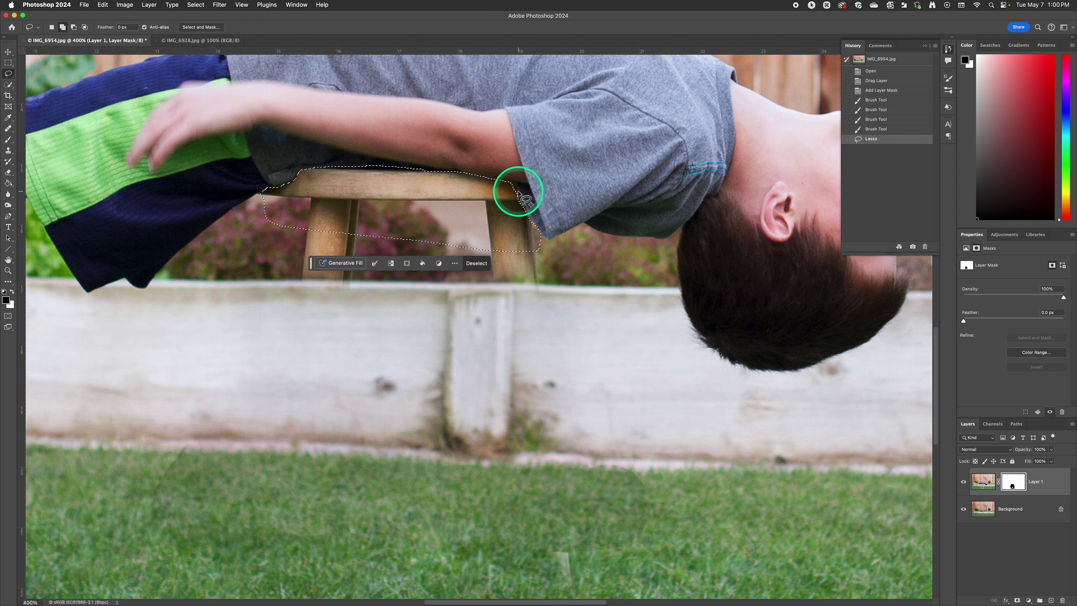
left_click(505, 182)
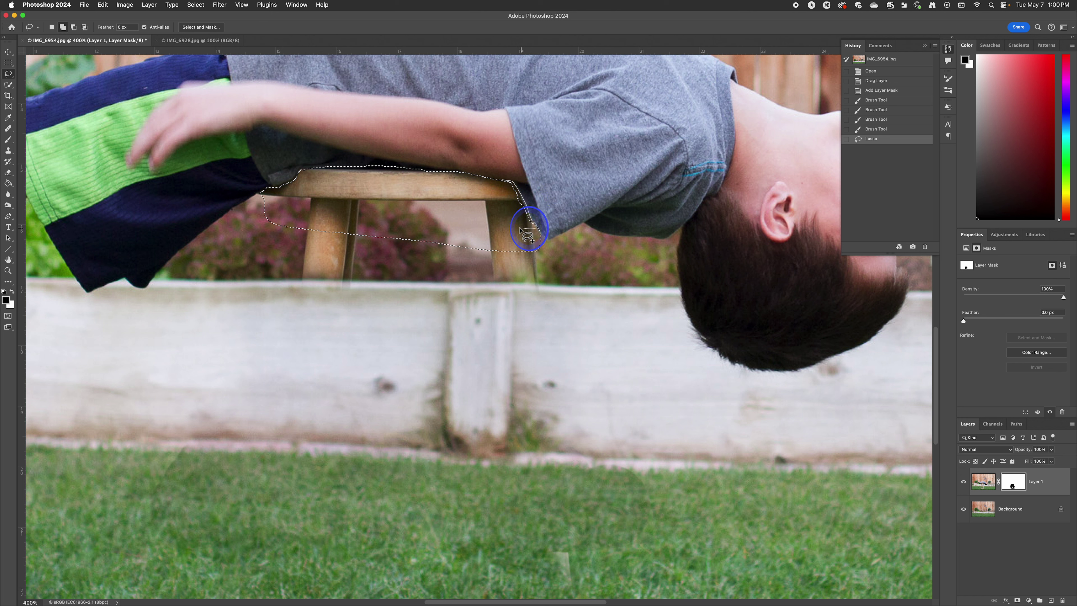
left_click_drag(508, 183, 510, 186)
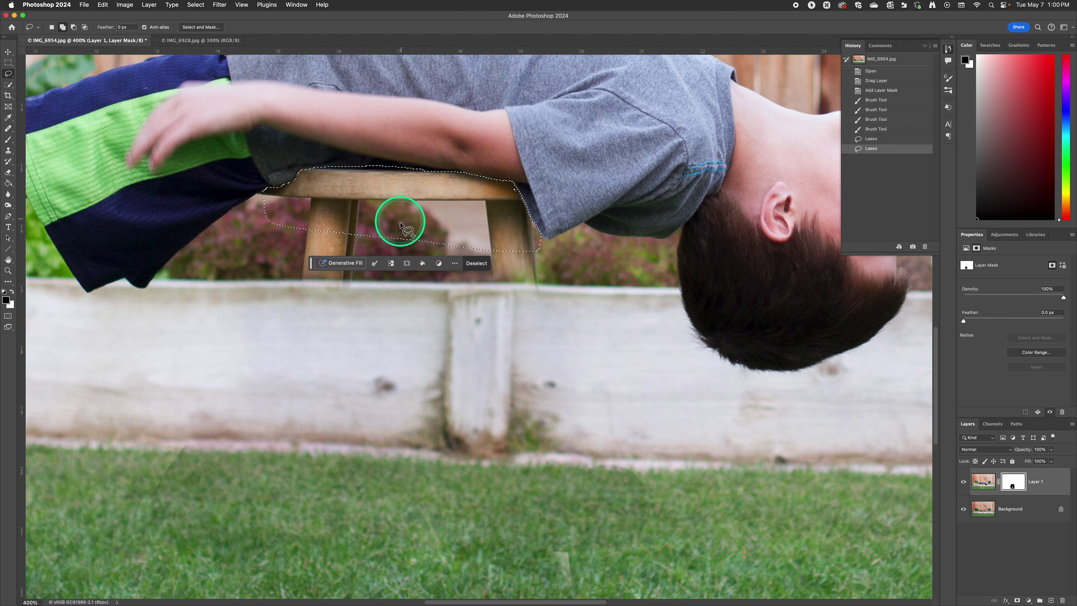
Subtract the shirt's sleeve edge from the lasso selection
scroll(363, 211, "right", 3)
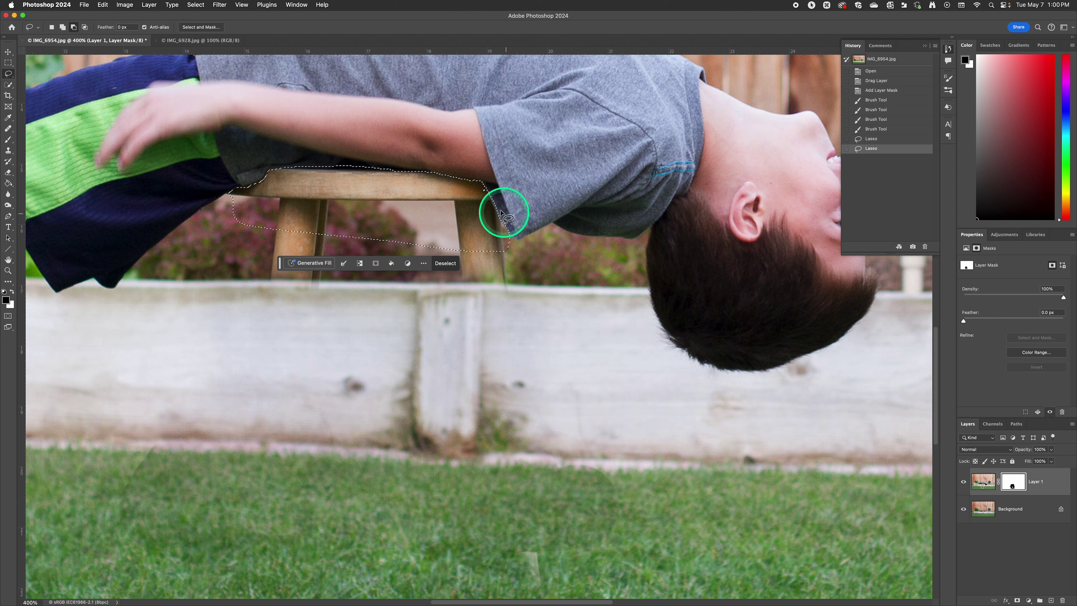
left_click_drag(497, 198, 494, 199)
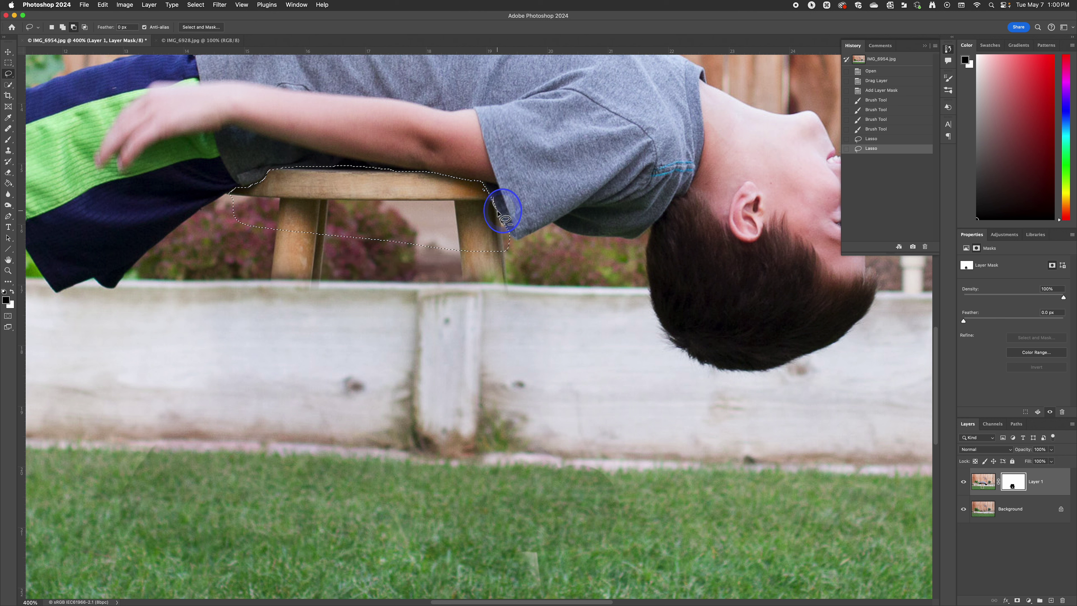
left_click_drag(493, 198, 498, 204)
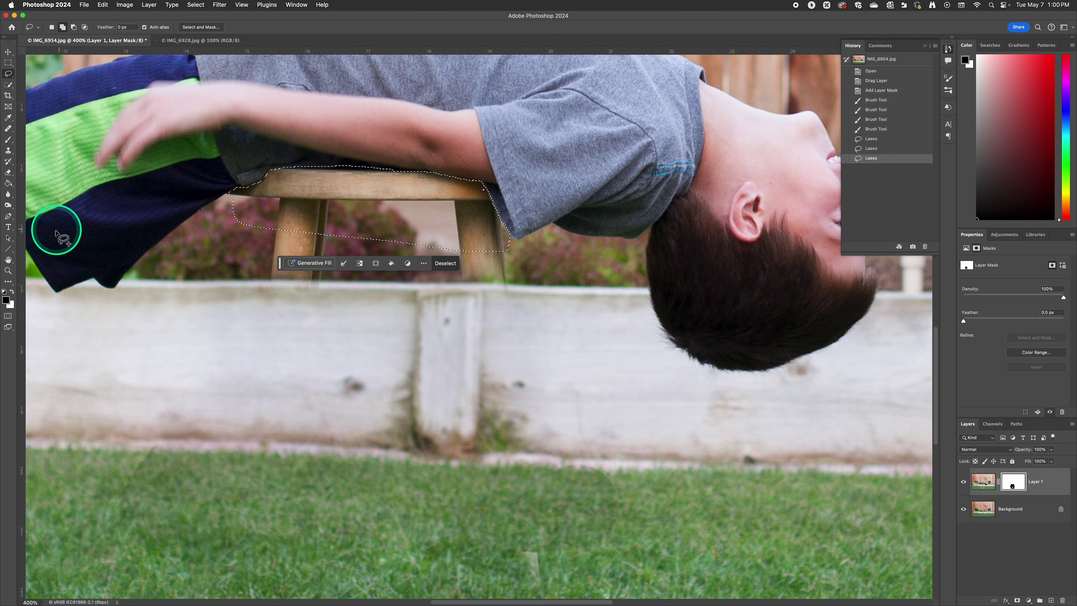
Paint black on Layer 1's mask inside the selection over the stool seat and leg stubs
left_click(8, 140)
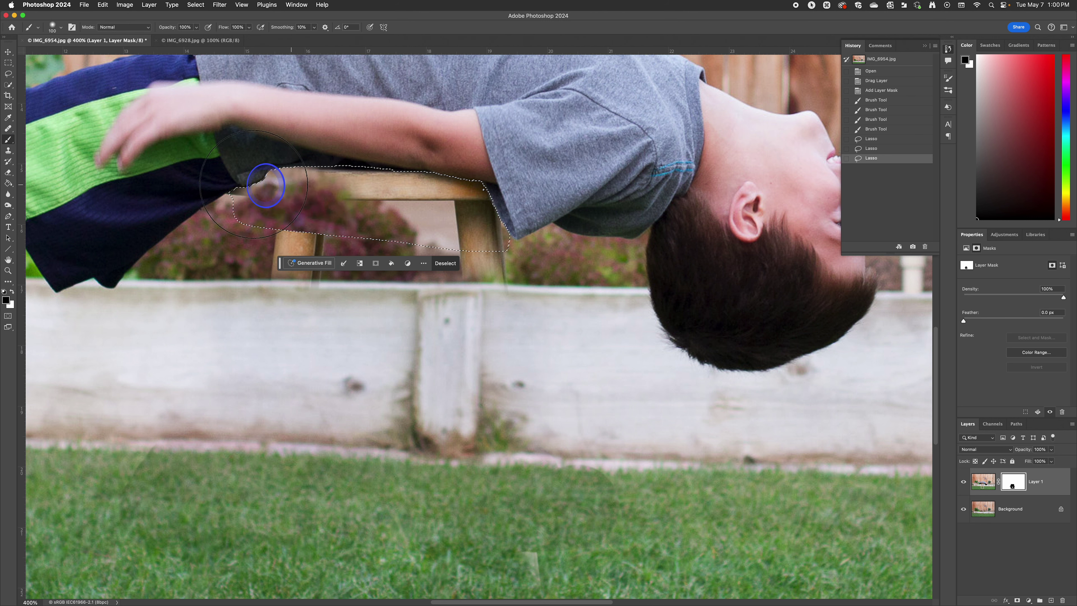
mouse_move(377, 101)
left_mouse_down()
mouse_move(332, 133)
mouse_move(381, 174)
left_mouse_up()
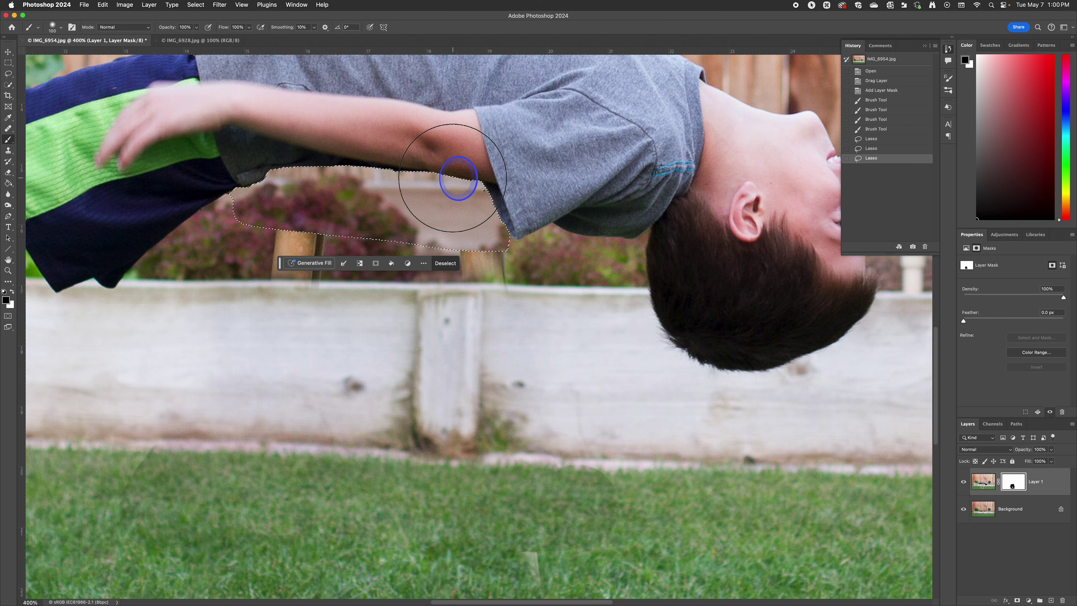
left_click_drag(462, 205, 450, 206)
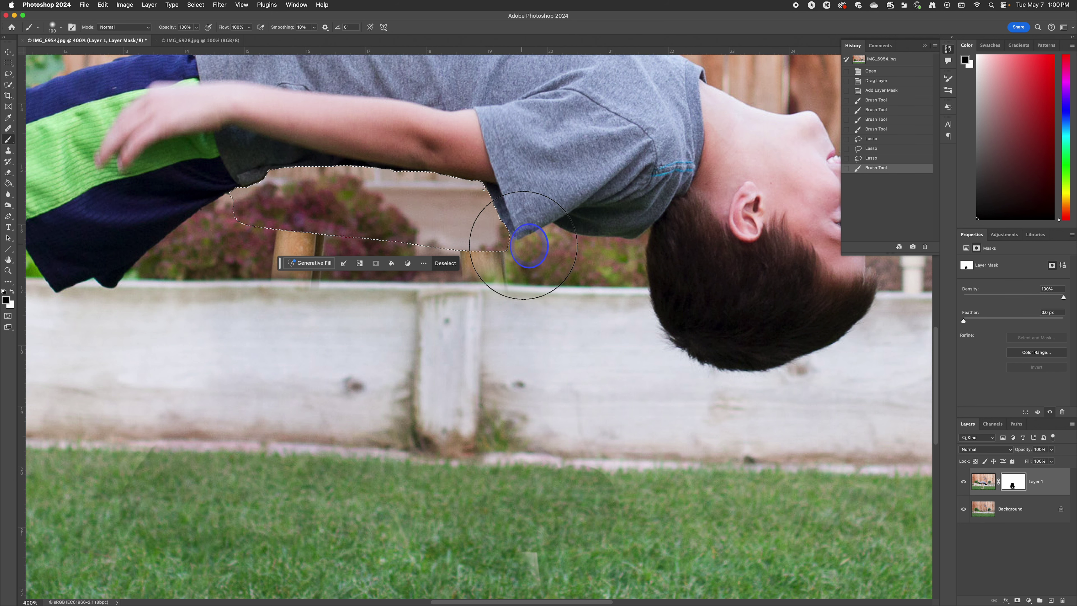
left_click_drag(523, 245, 521, 255)
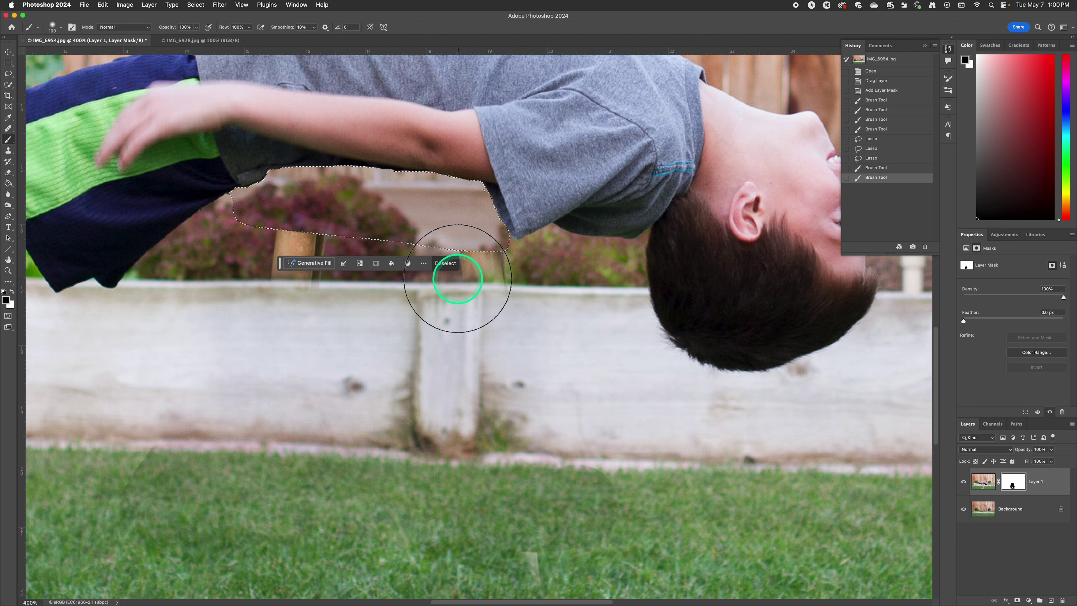
Deselect, then paint out the last stool leg with a 100 px soft brush and touch up the mask
left_click(446, 262)
right_click(349, 244)
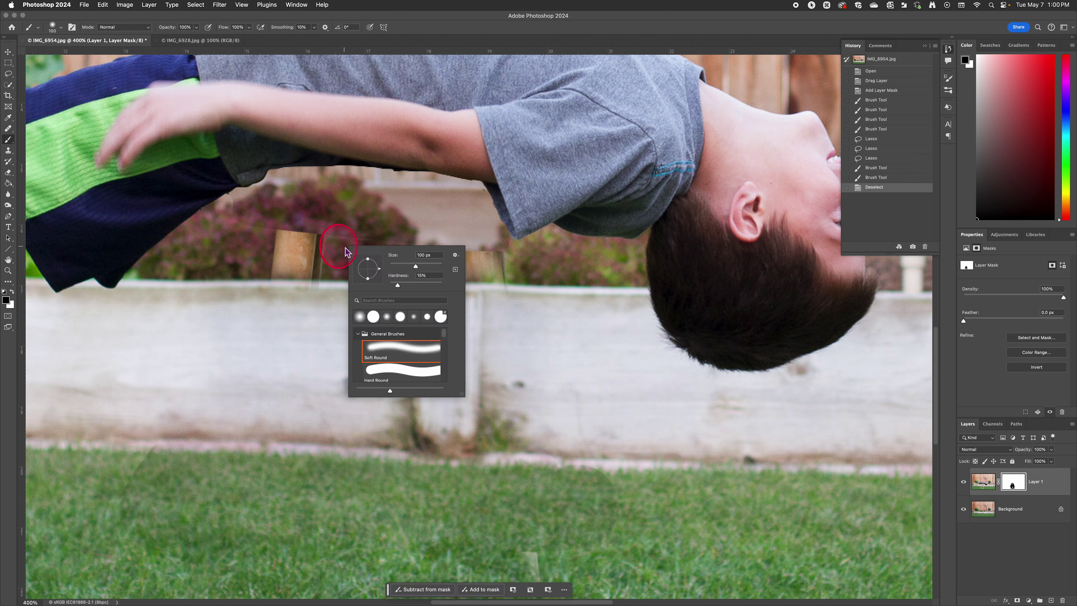
mouse_move(326, 237)
left_mouse_down()
mouse_move(241, 226)
mouse_move(491, 269)
mouse_move(496, 335)
mouse_move(261, 302)
mouse_move(295, 293)
mouse_move(240, 279)
mouse_move(318, 368)
mouse_move(408, 413)
mouse_move(424, 373)
mouse_move(465, 371)
mouse_move(408, 301)
left_mouse_up()
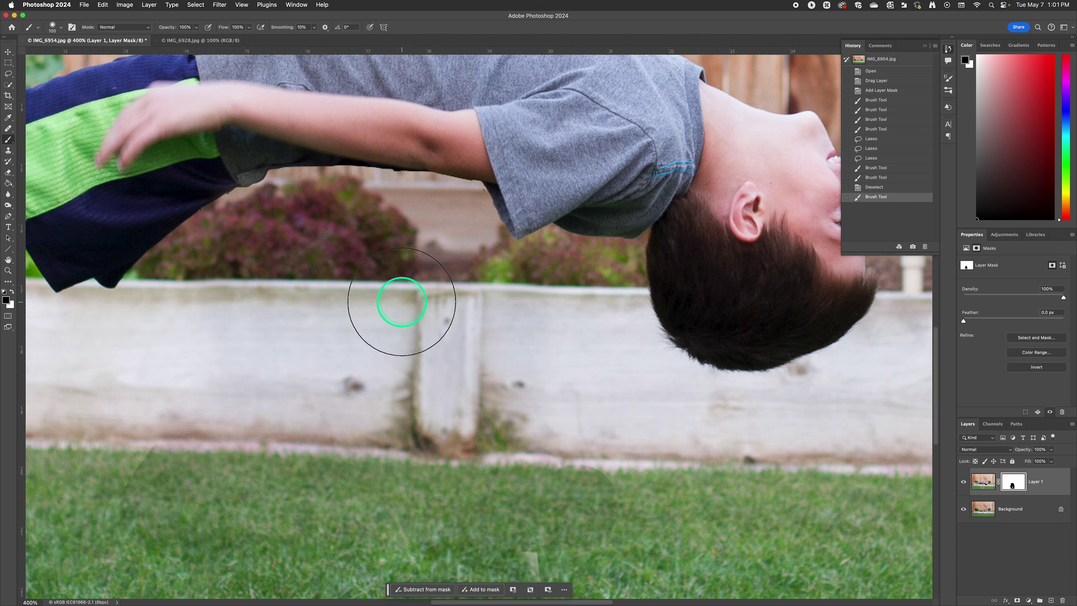
key("super+0")
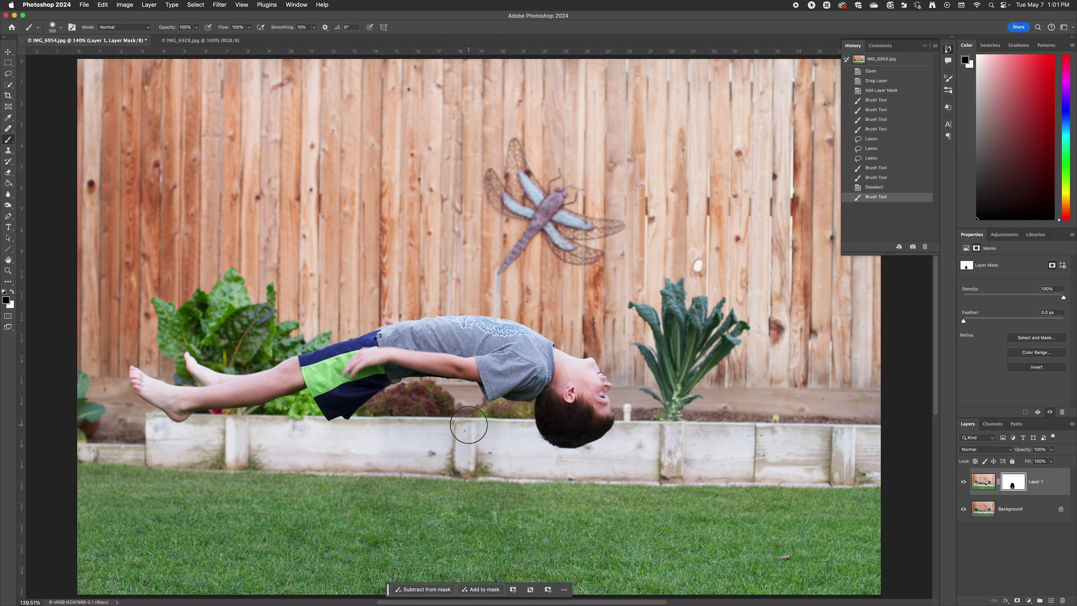
mouse_move(468, 425)
left_mouse_down()
mouse_move(423, 402)
mouse_move(465, 389)
mouse_move(559, 440)
mouse_move(627, 427)
mouse_move(526, 407)
mouse_move(436, 407)
mouse_move(445, 381)
mouse_move(485, 386)
mouse_move(458, 218)
mouse_move(279, 124)
left_mouse_up()
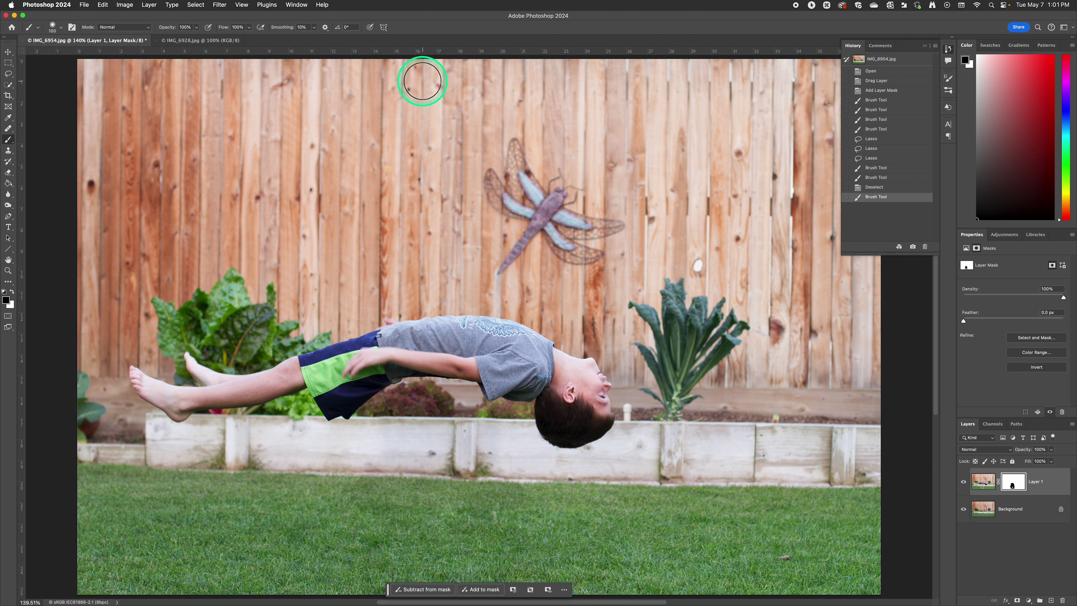
left_click(149, 5)
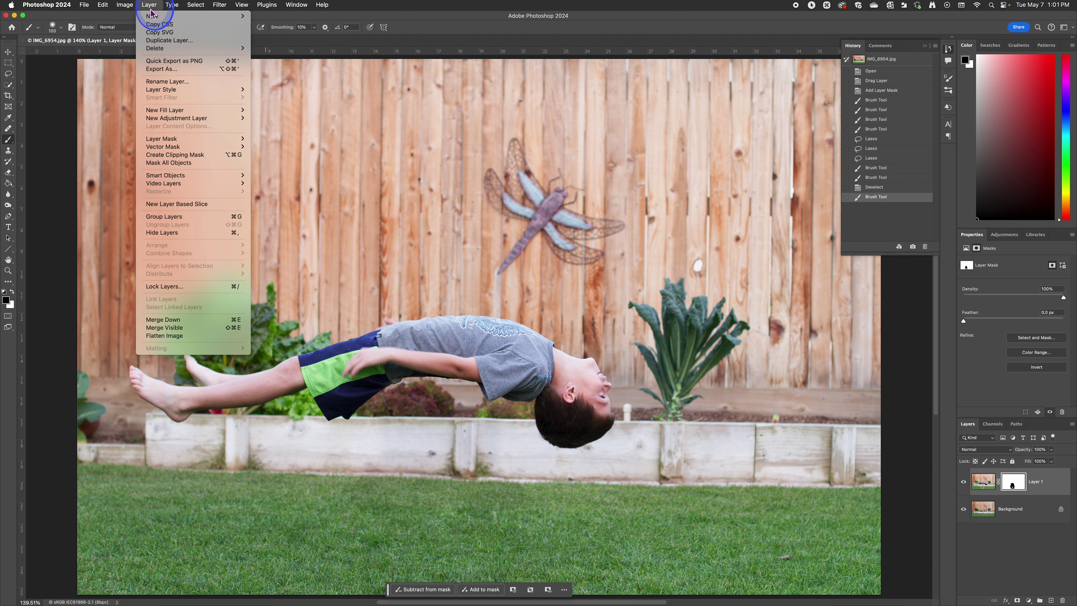
Flatten all layers into one Background and open Liquify from the Filter menu
left_click(193, 336)
left_click(219, 6)
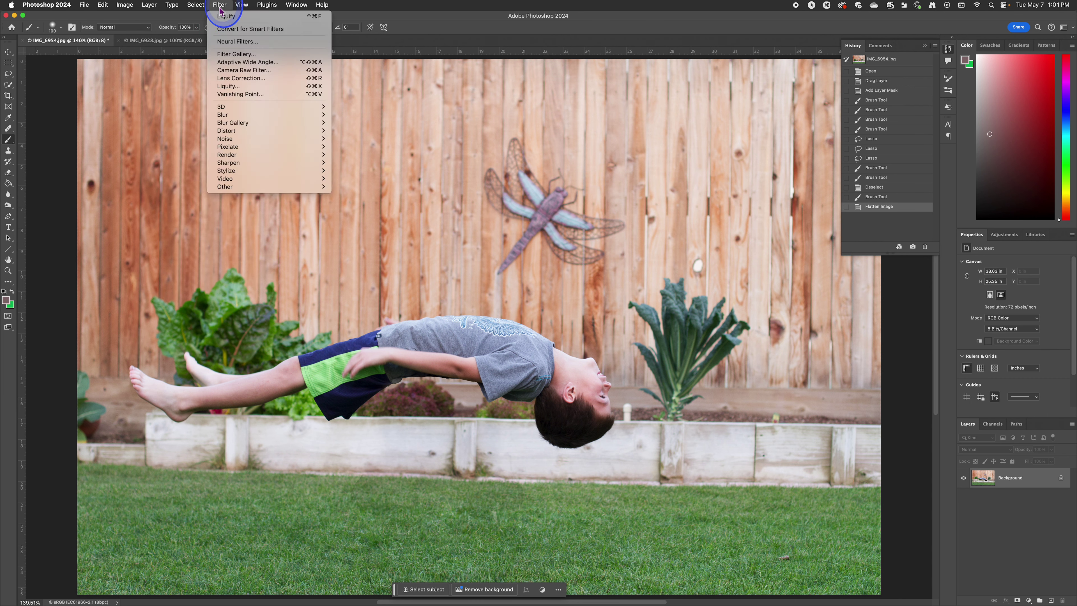
left_click(238, 86)
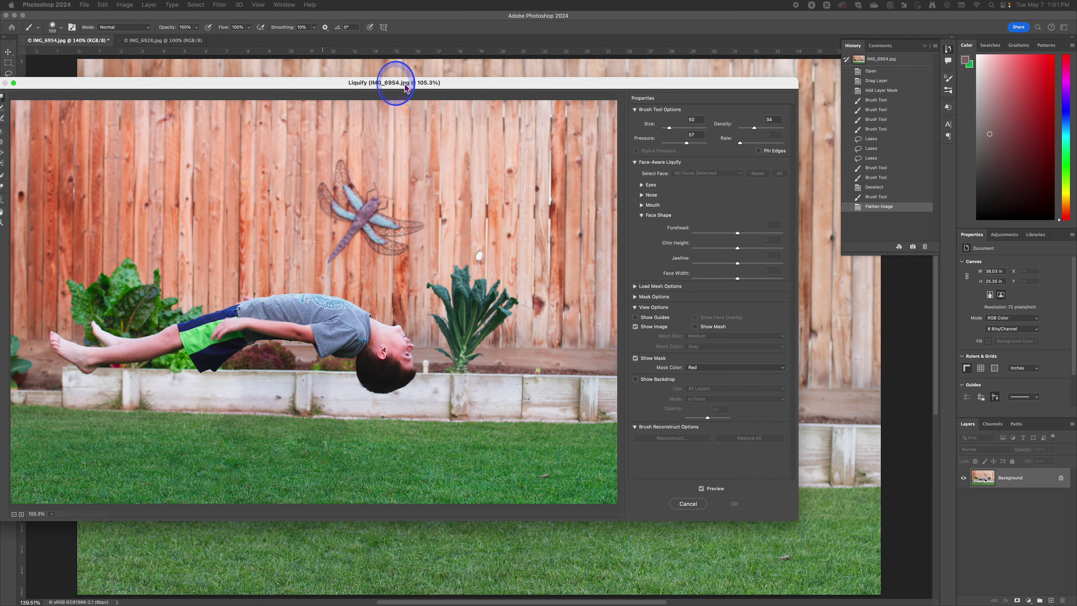
Maximize the Liquify window and zoom the preview in on the boy's shirt
mouse_move(404, 88)
left_mouse_down()
mouse_move(485, 95)
mouse_move(473, 94)
left_mouse_up()
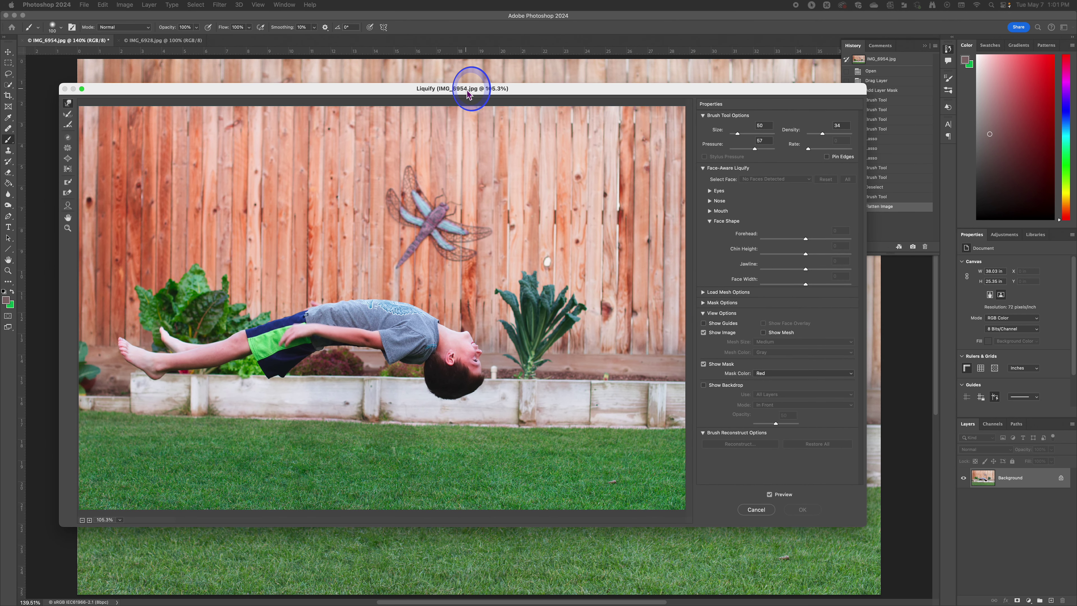
key("super")
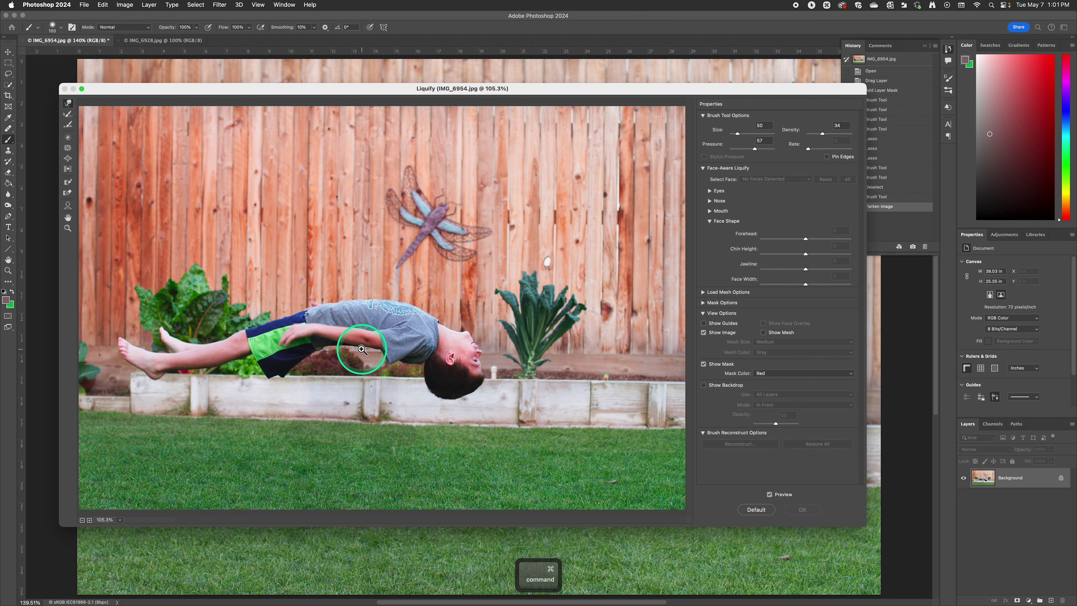
key("super+minus")
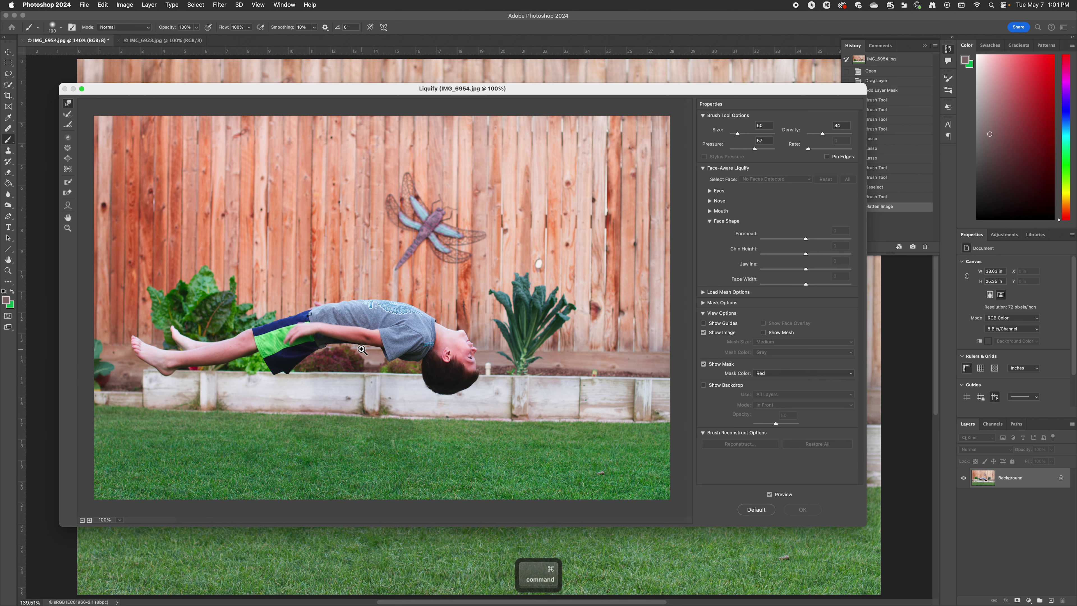
key("super+equal")
key("super+equal")
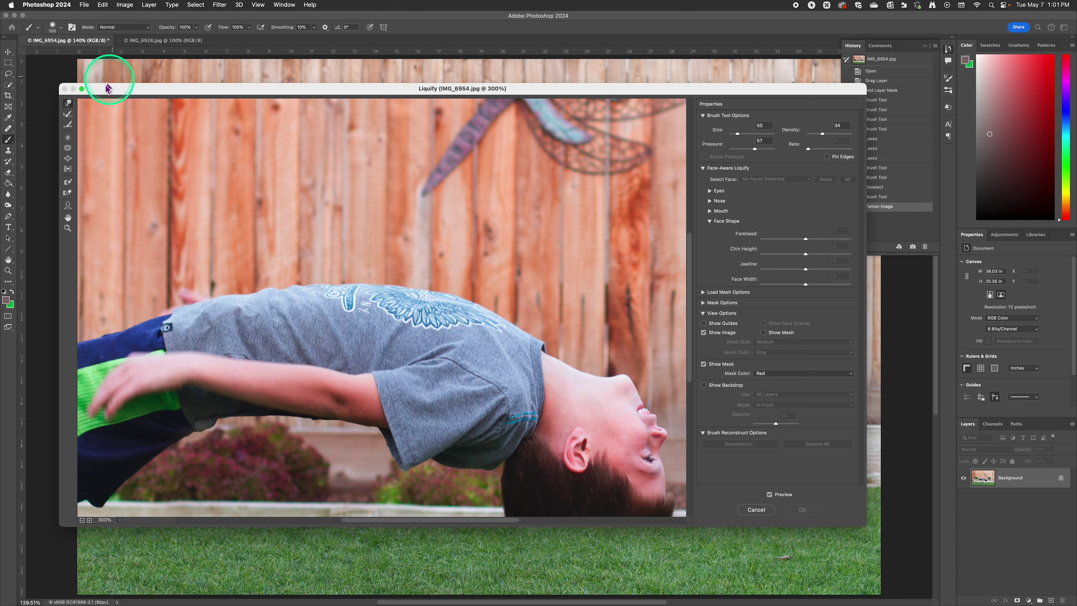
left_click(82, 88)
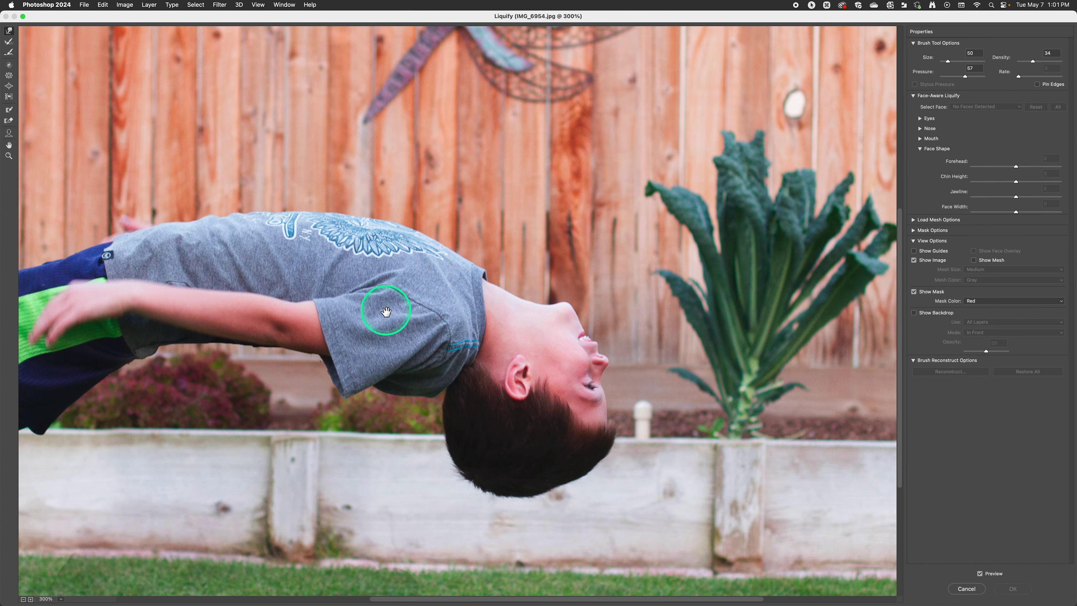
mouse_move(386, 312)
left_mouse_down()
mouse_move(535, 216)
mouse_move(581, 210)
left_mouse_up()
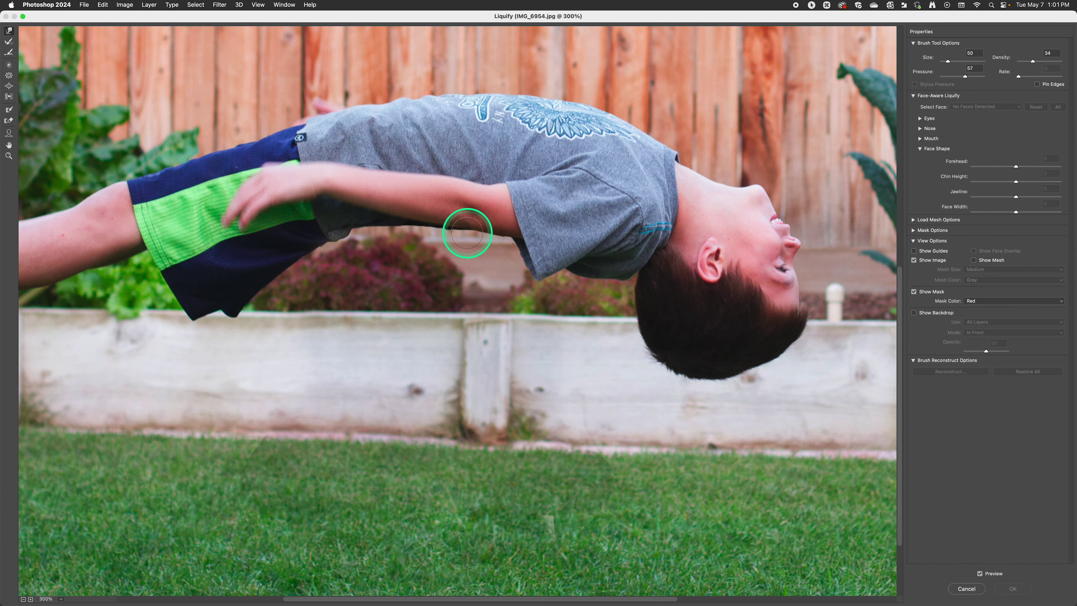
scroll(467, 233, "up", 4)
scroll(467, 233, "left", 4)
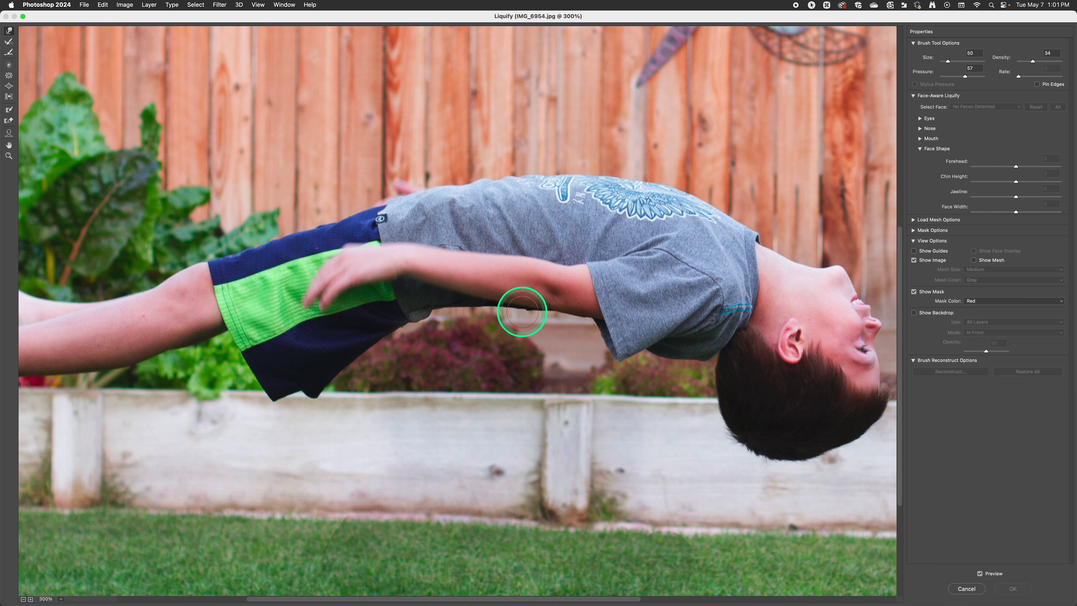
scroll(521, 312, "right", 4)
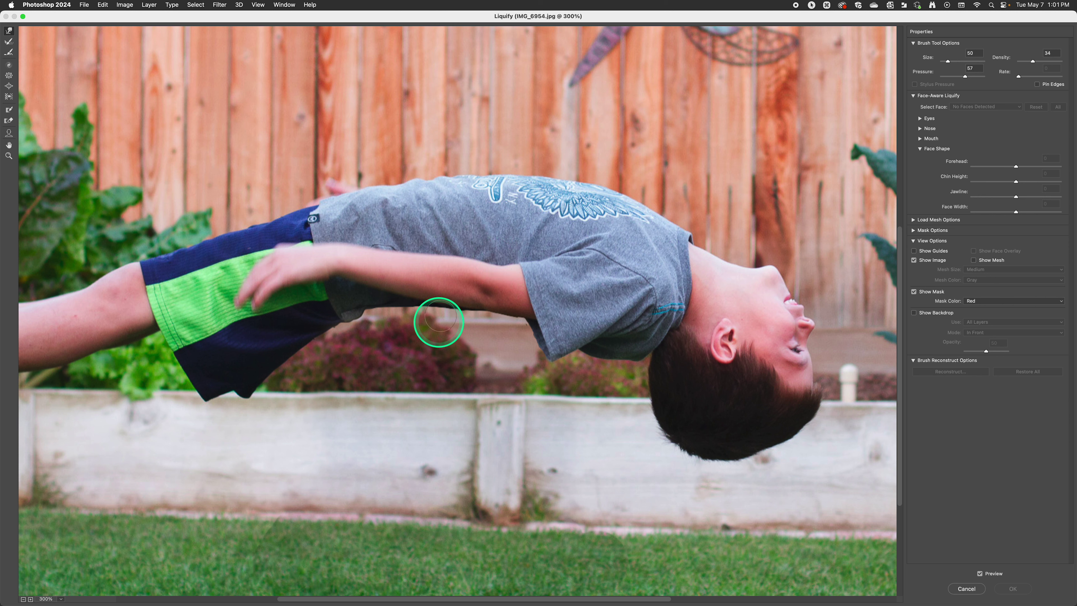
Forward Warp the shirt's underside below the arm into a smooth curve
mouse_move(434, 320)
left_mouse_down()
mouse_move(460, 329)
mouse_move(440, 317)
mouse_move(374, 322)
mouse_move(420, 322)
mouse_move(351, 306)
mouse_move(338, 287)
mouse_move(373, 309)
left_mouse_up()
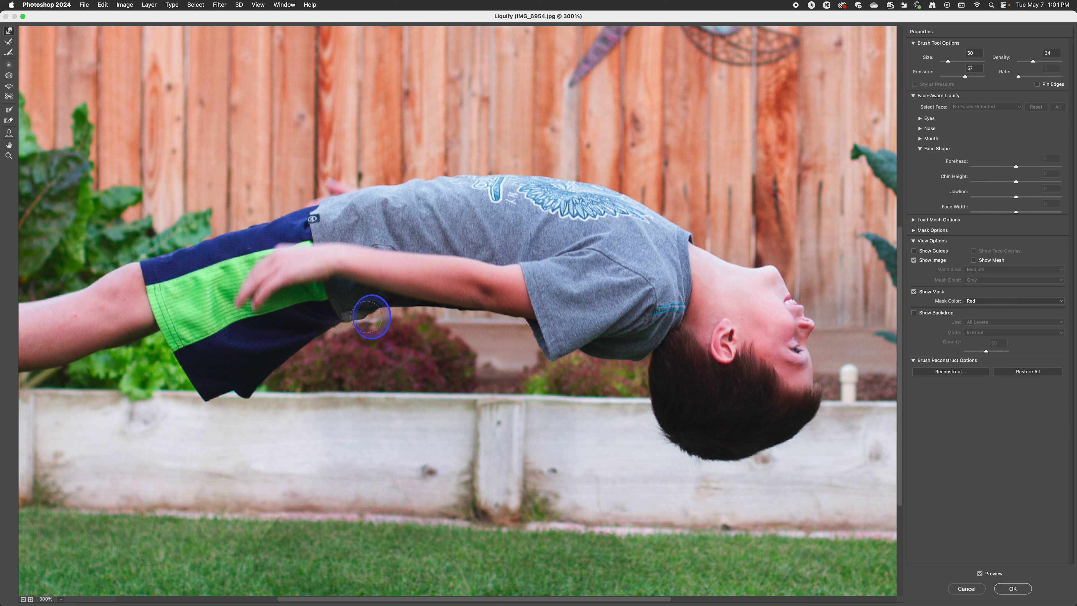
left_click_drag(353, 317, 345, 322)
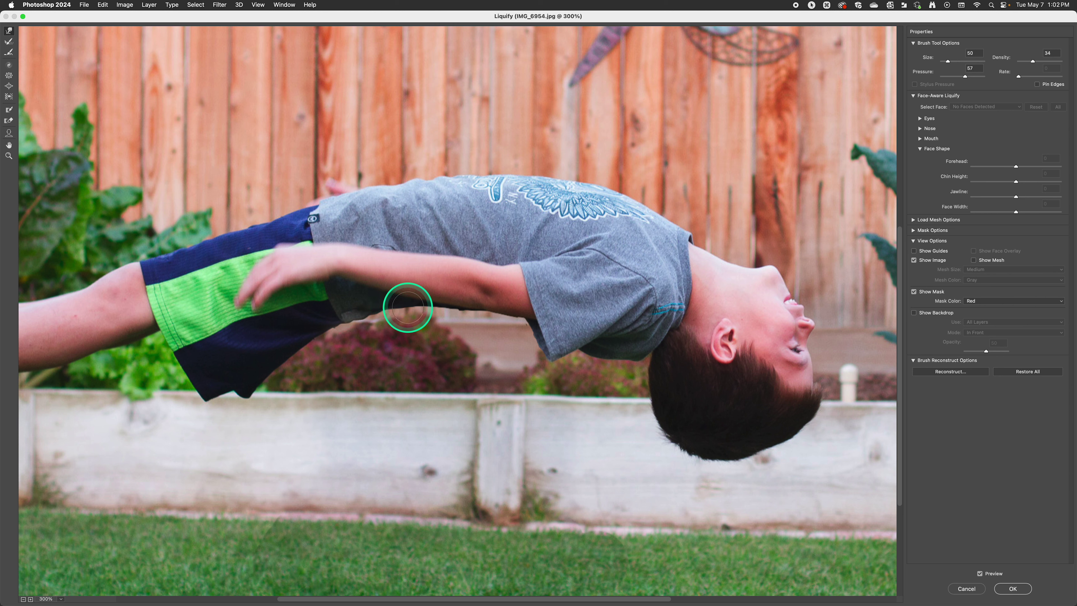
mouse_move(423, 309)
left_mouse_down()
mouse_move(454, 310)
mouse_move(342, 324)
mouse_move(383, 315)
left_mouse_up()
left_click(399, 308)
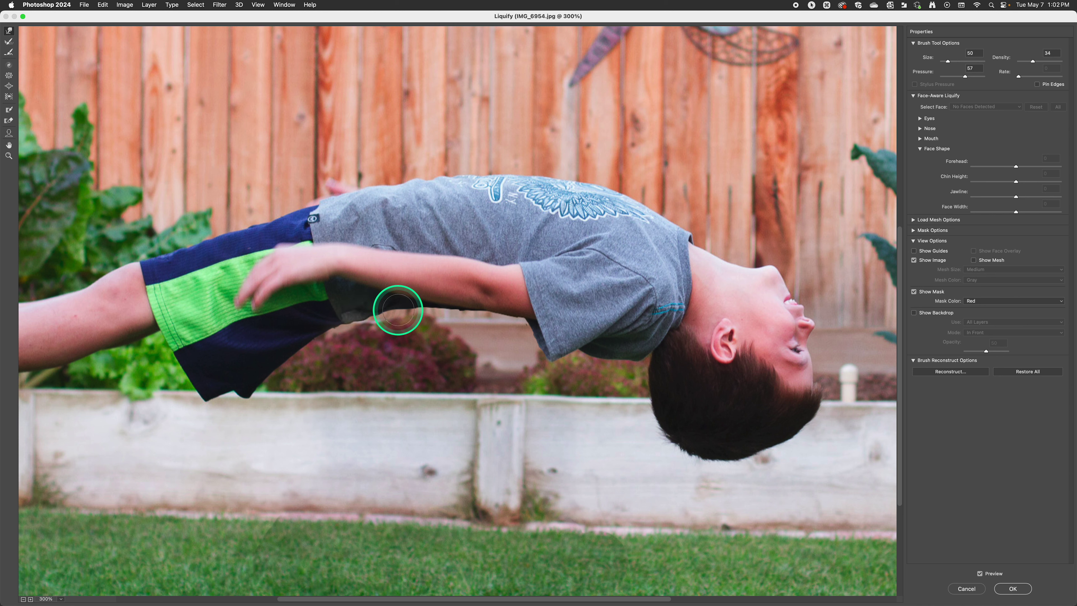
left_click(929, 351)
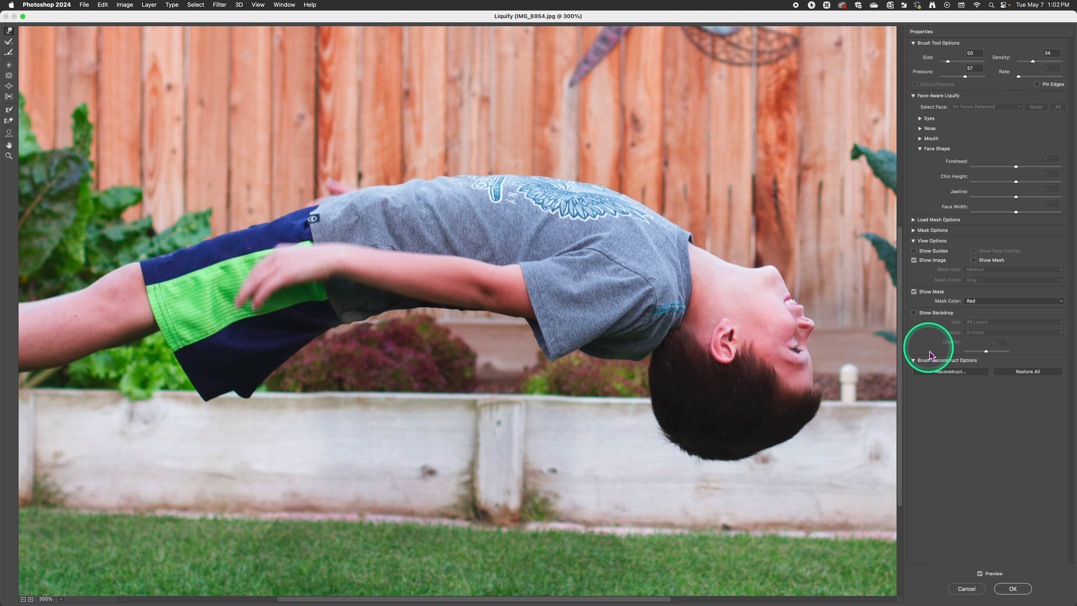
Commit the Liquify edit and toggle History between Flatten Image and Liquify to compare
left_click(1012, 588)
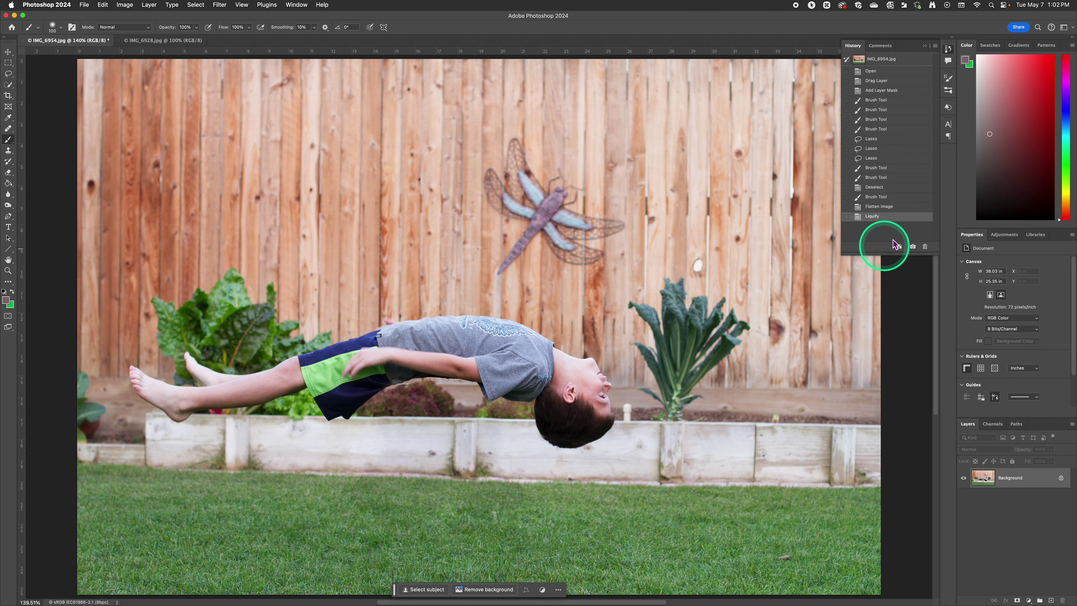
left_click(878, 208)
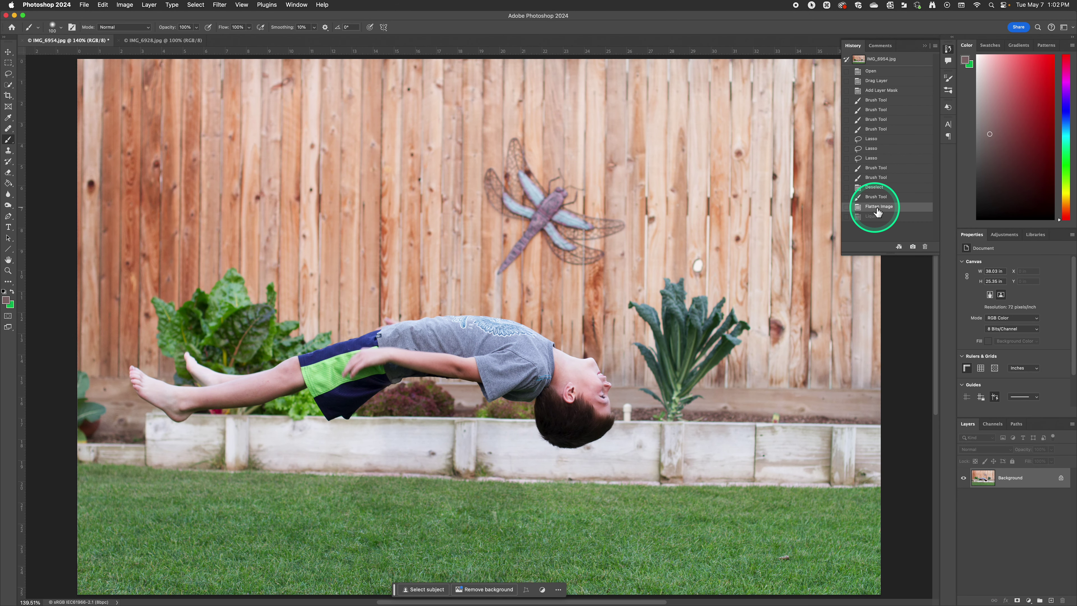
left_click(876, 216)
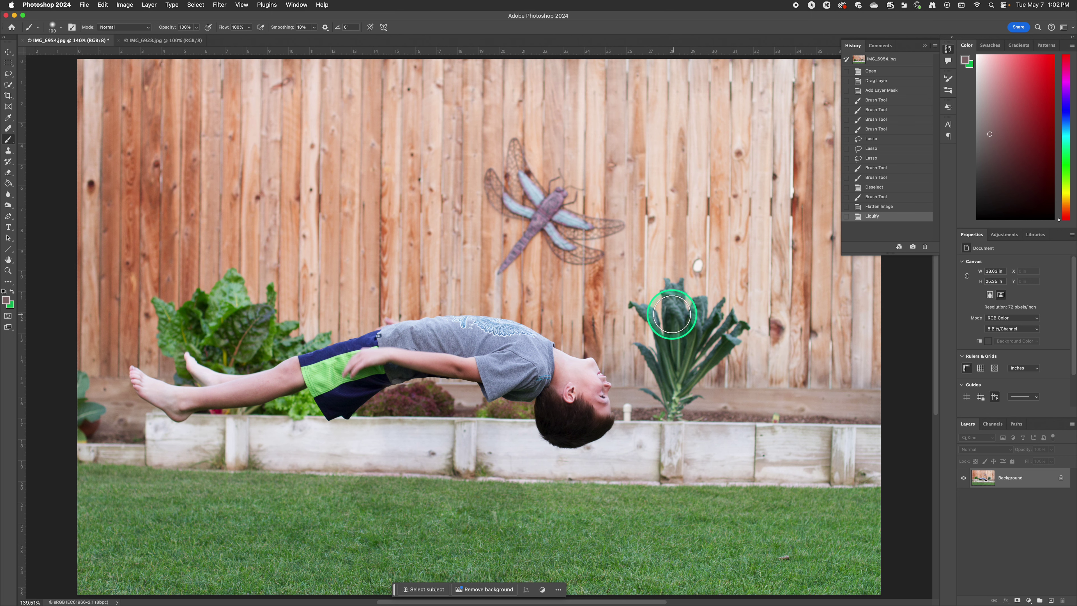
scroll(671, 300, "left", 1)
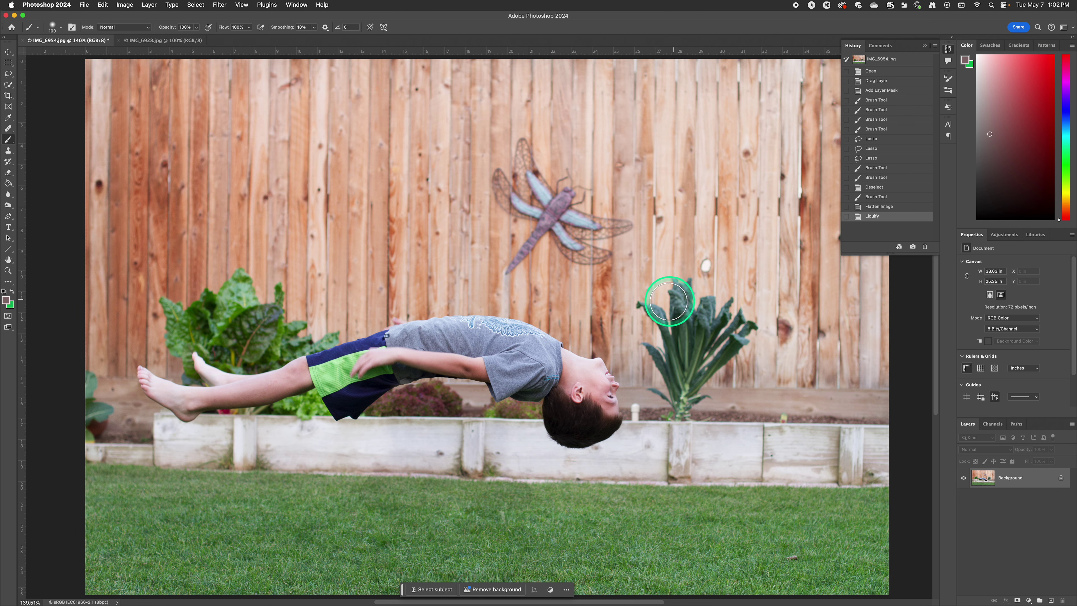